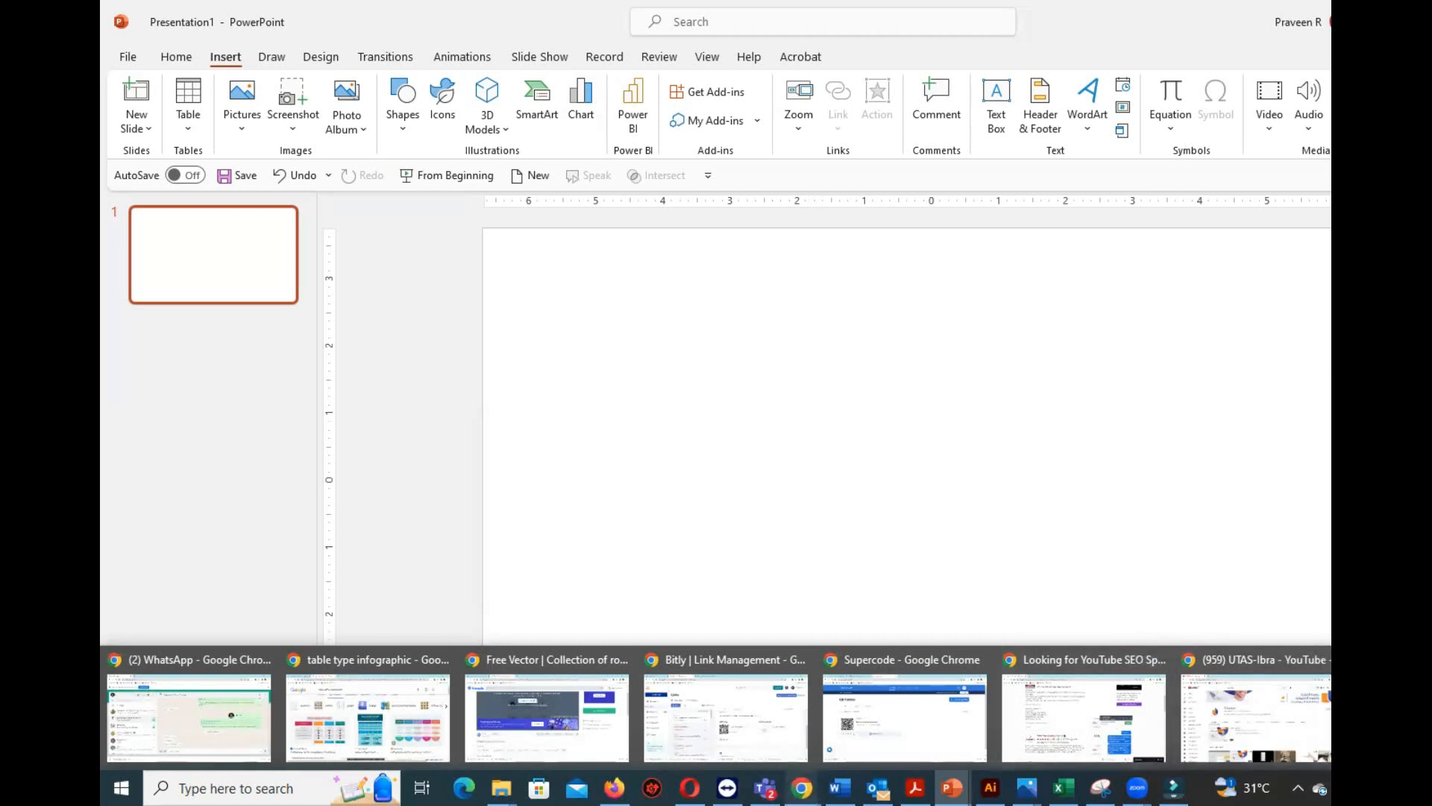
Switch to Chrome, open a new browser window and go to onedrive.live.com.
{"action": "left_click", "coordinate": [977, 666]}
{"action": "key", "text": "ctrl+n"}
{"action": "type", "text": "one"}
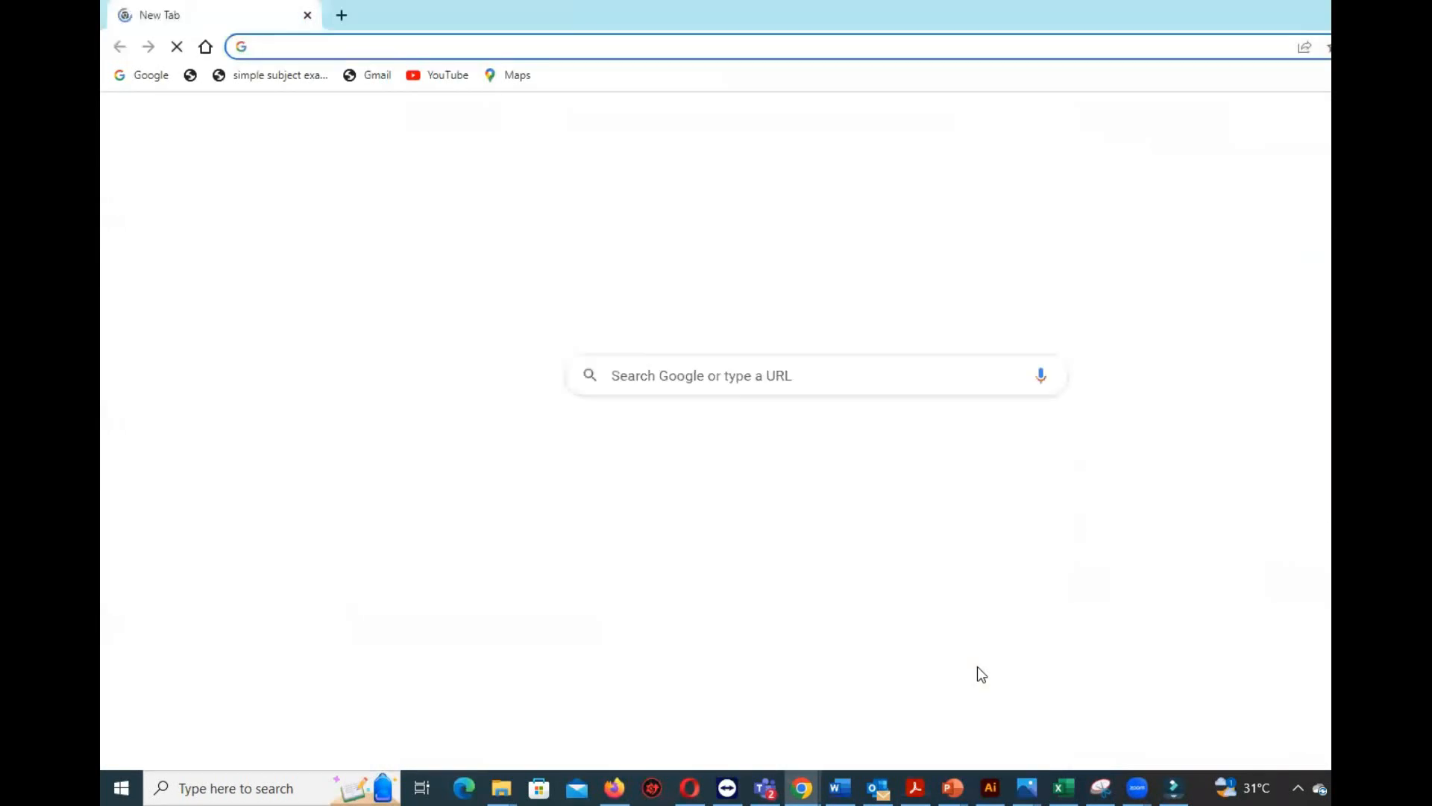
{"action": "key", "text": "Home"}
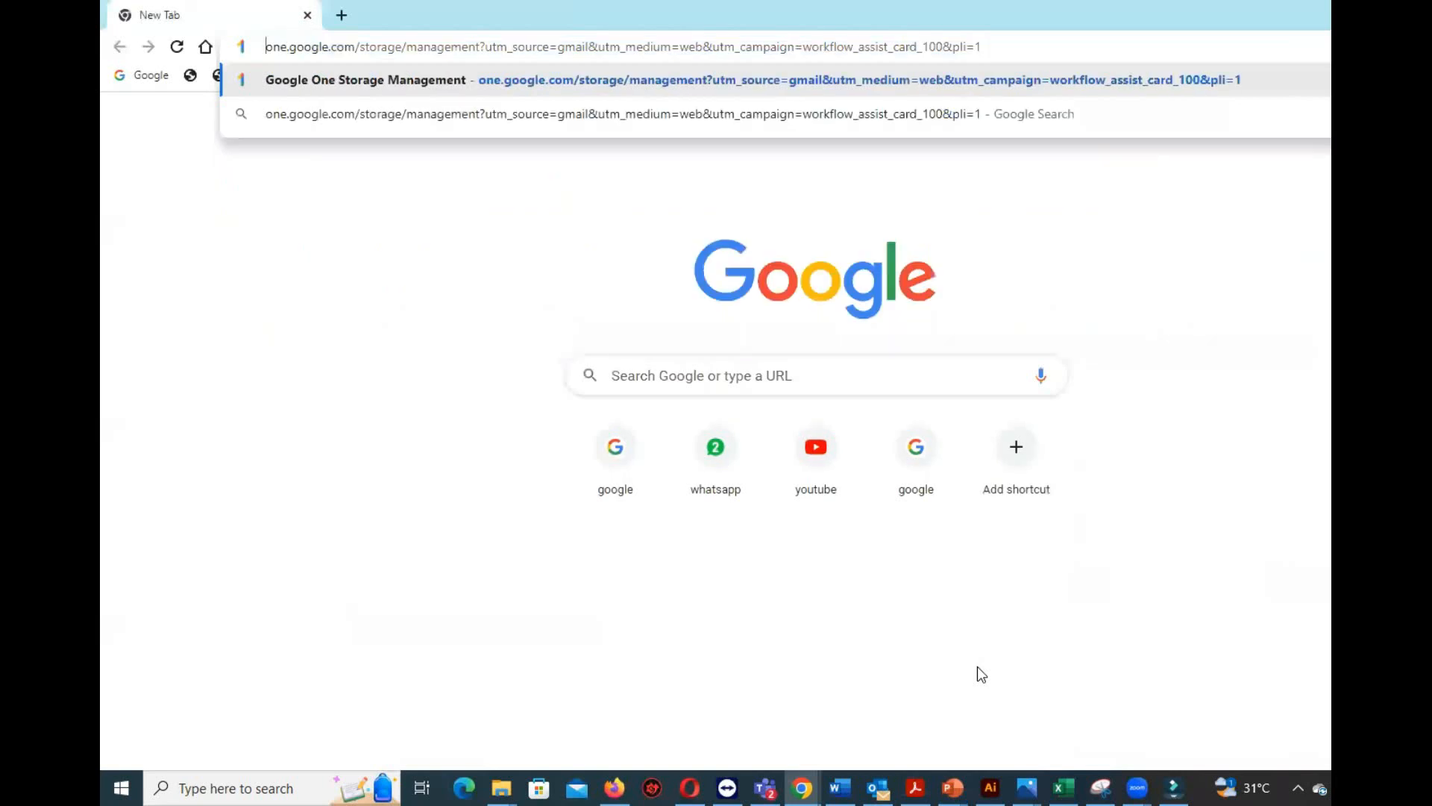
{"action": "key", "text": "ctrl+a"}
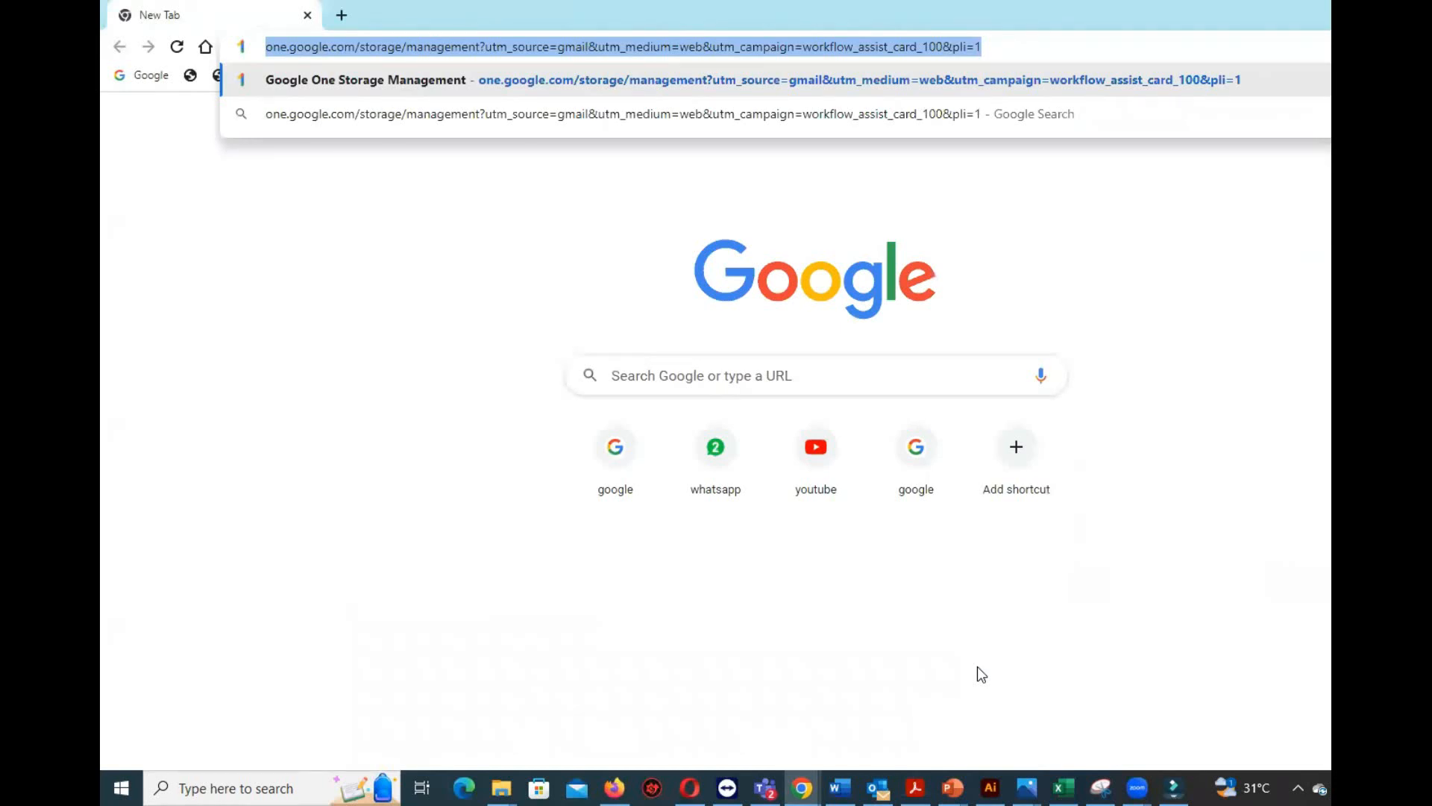
{"action": "type", "text": "onedrive"}
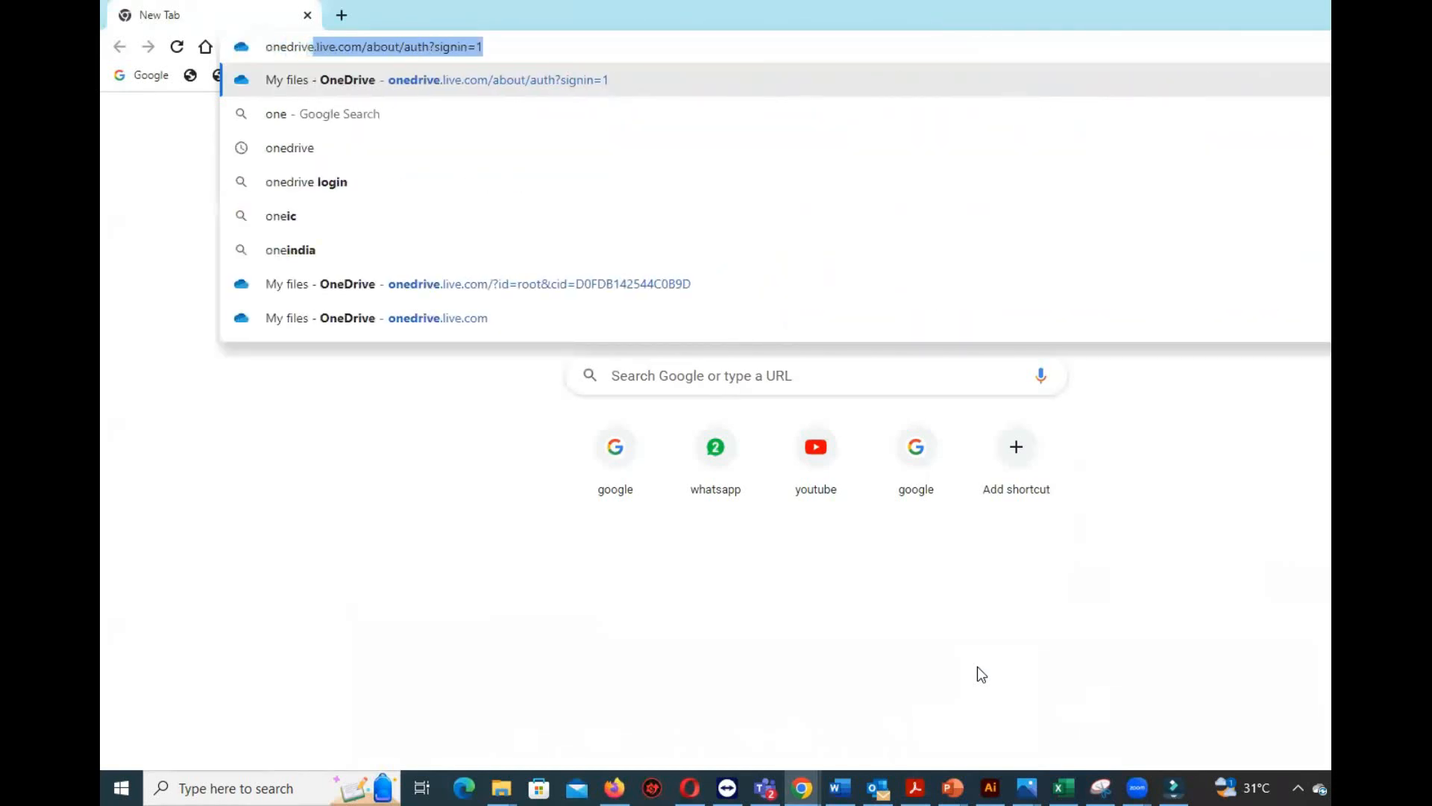
{"action": "type", "text": ".live.com/"}
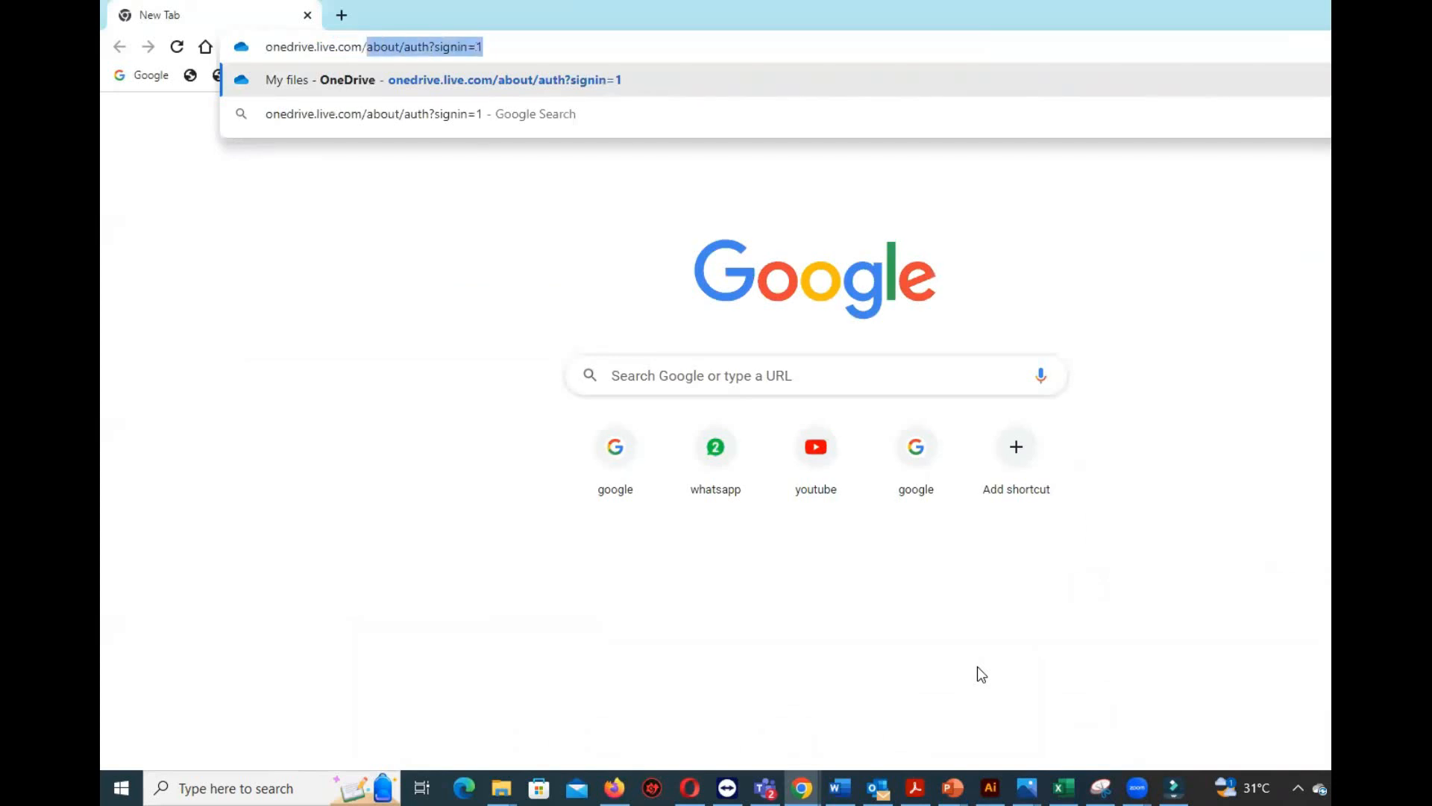
{"action": "key", "text": "BackSpace"}
{"action": "key", "text": "Return"}
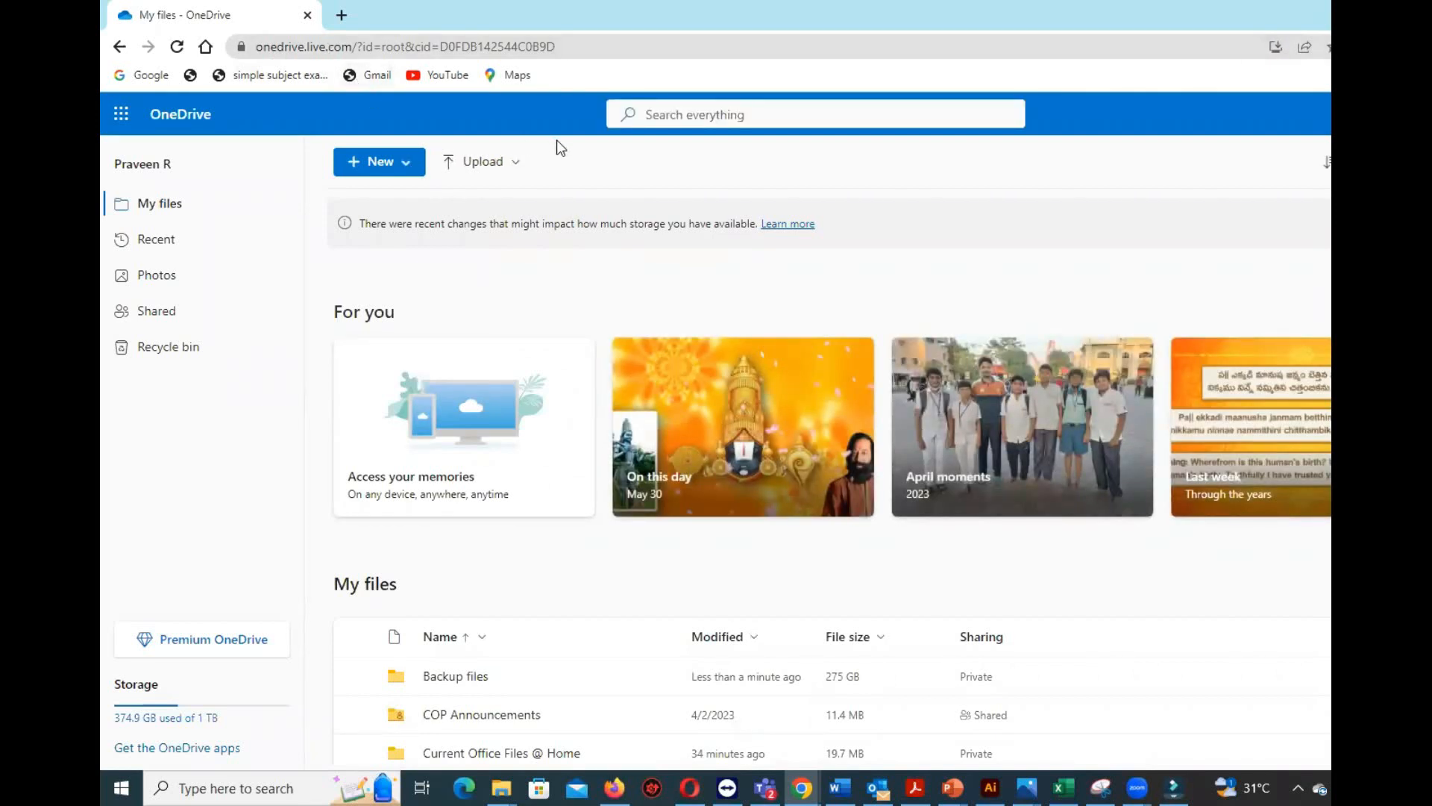
Create a new Forms survey from OneDrive, dismiss its welcome message, and title the form "PowerPoint Quiz".
{"action": "left_click", "coordinate": [400, 170]}
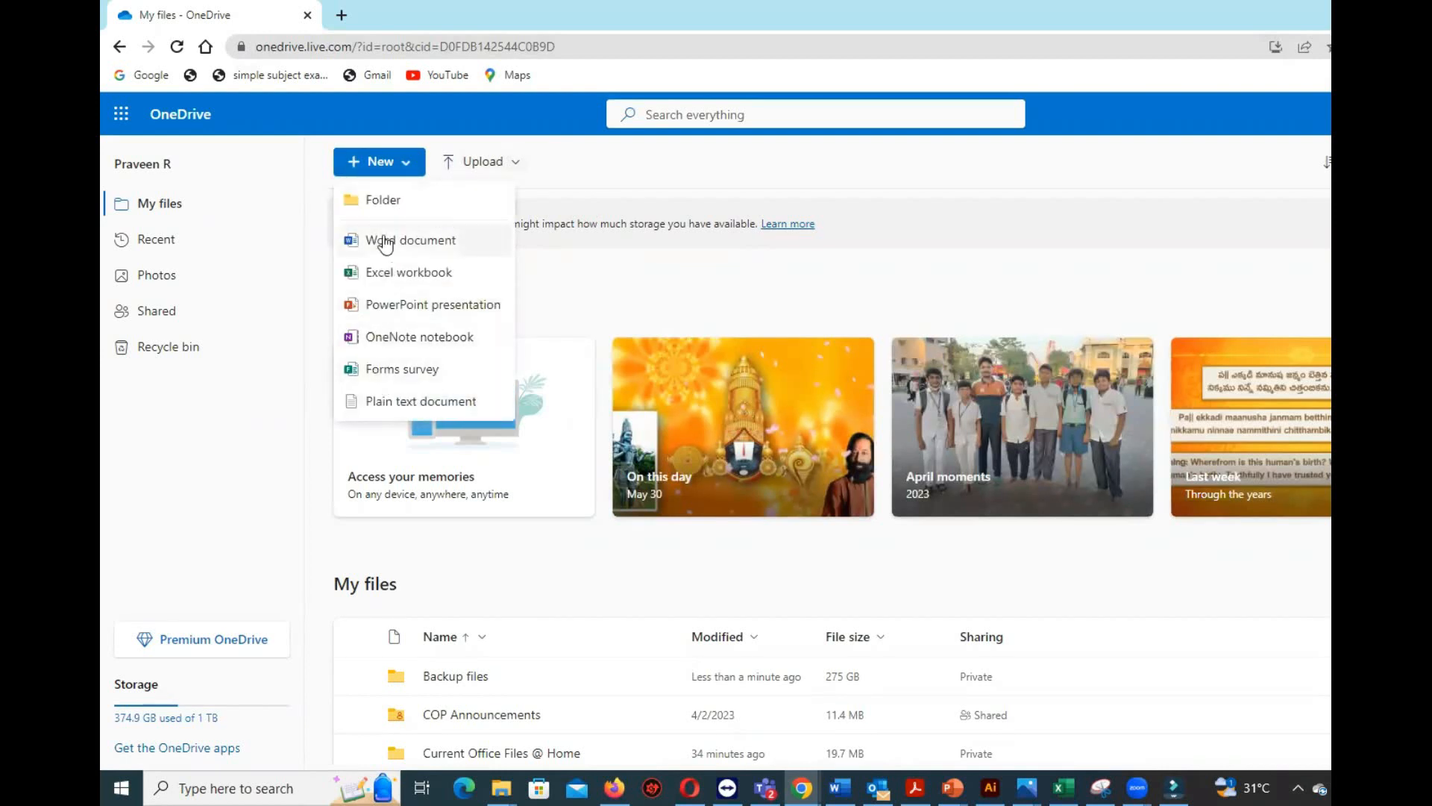
{"action": "left_click", "coordinate": [386, 373]}
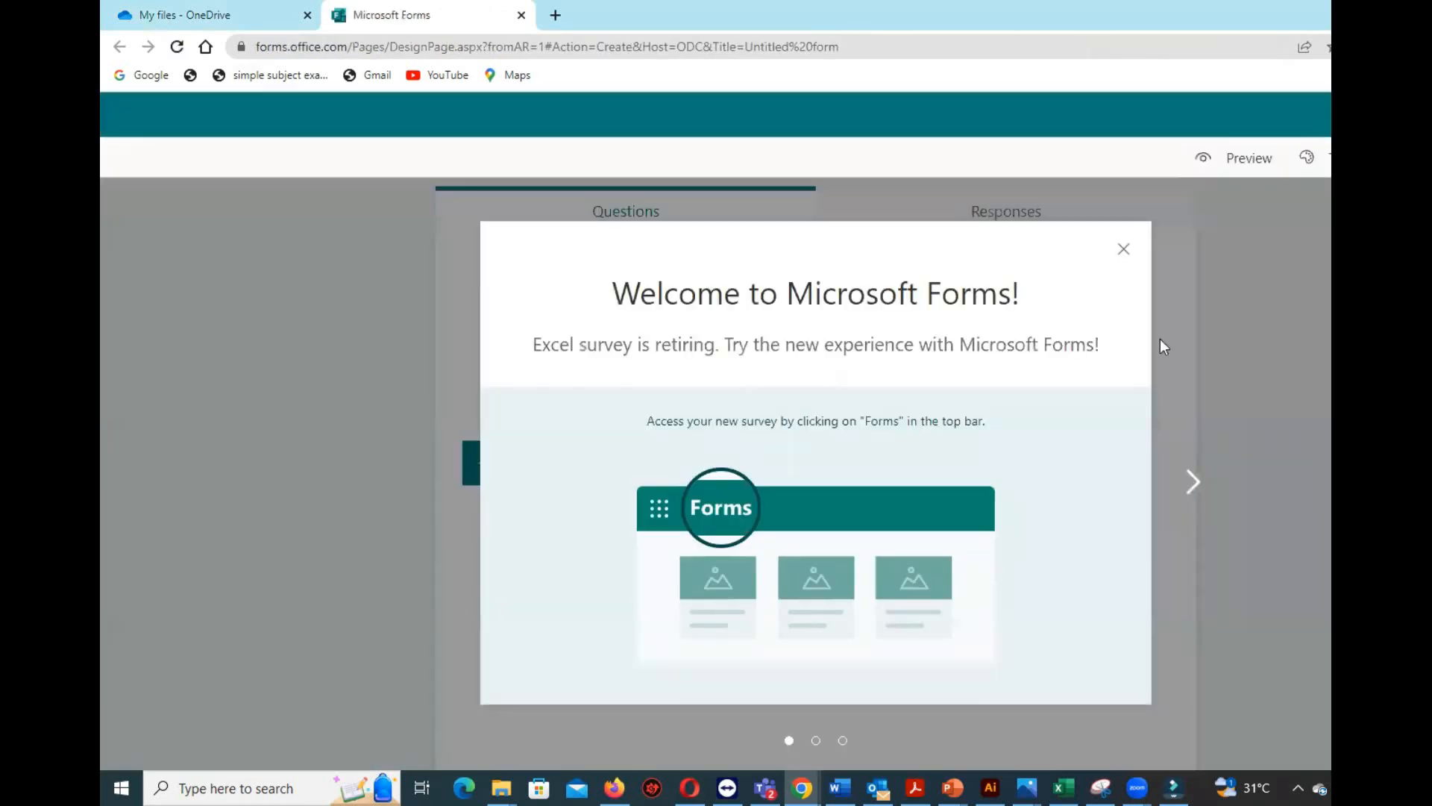
{"action": "left_click", "coordinate": [1122, 252]}
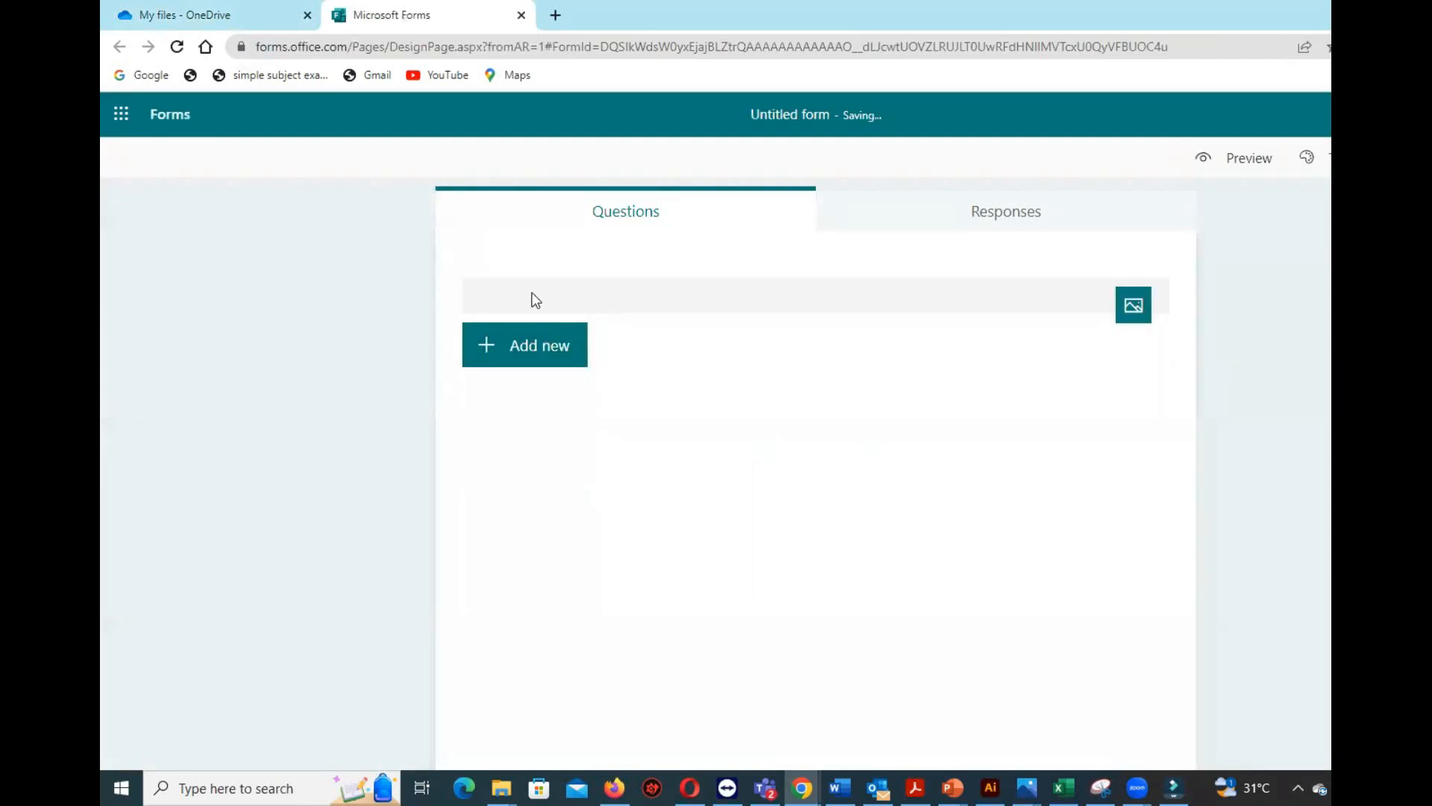
{"action": "type", "text": "PowerPoint "}
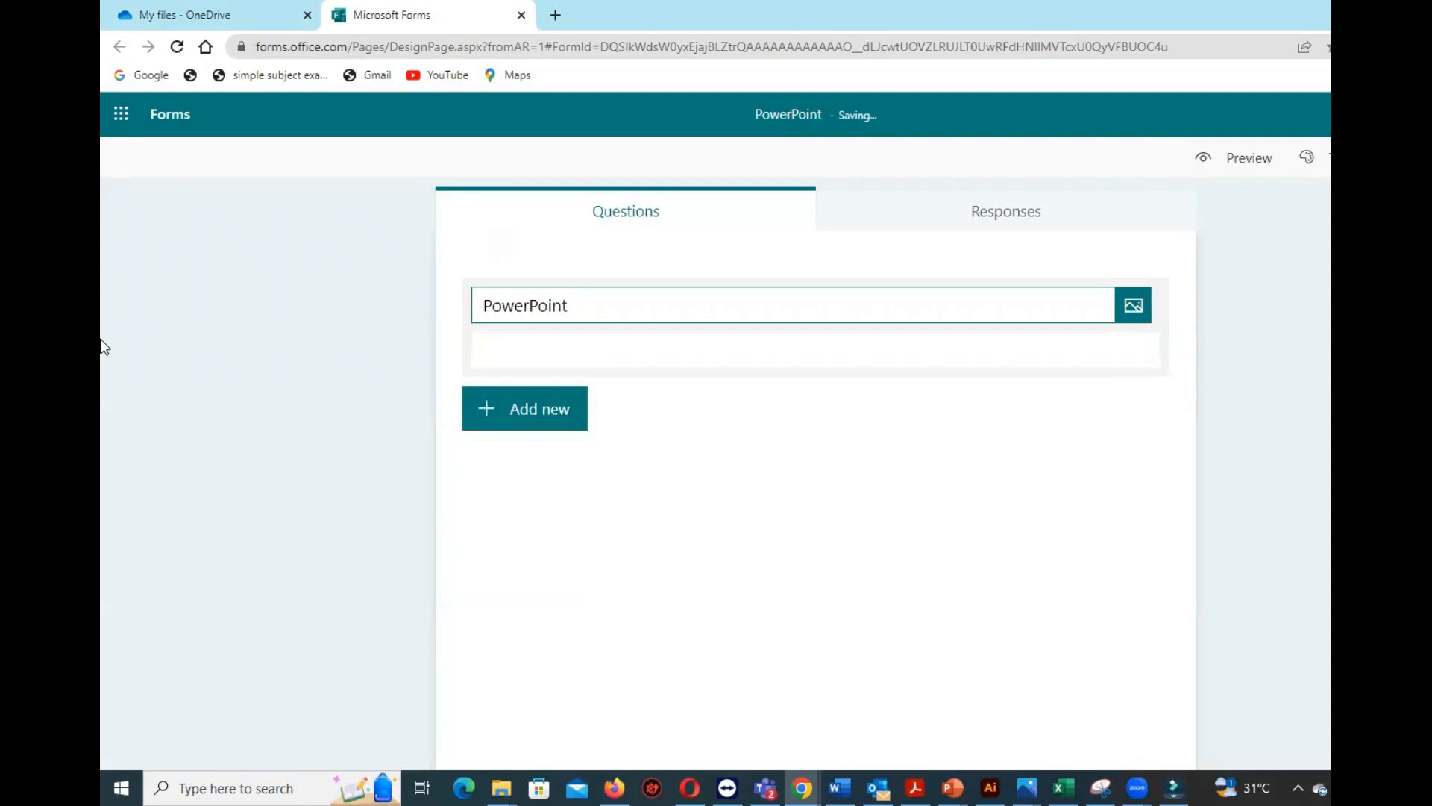
{"action": "type", "text": "Quiz"}
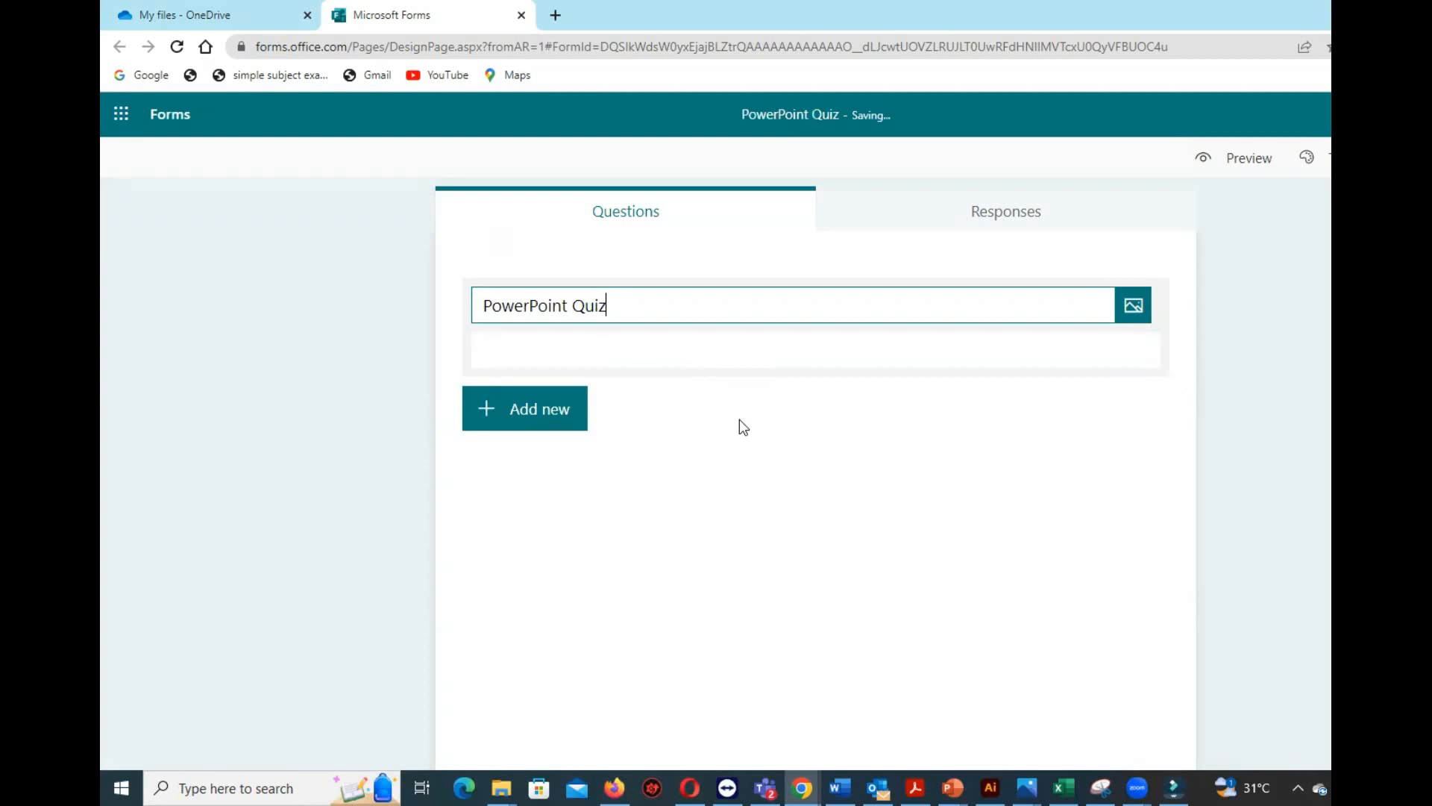
{"action": "left_click", "coordinate": [874, 474]}
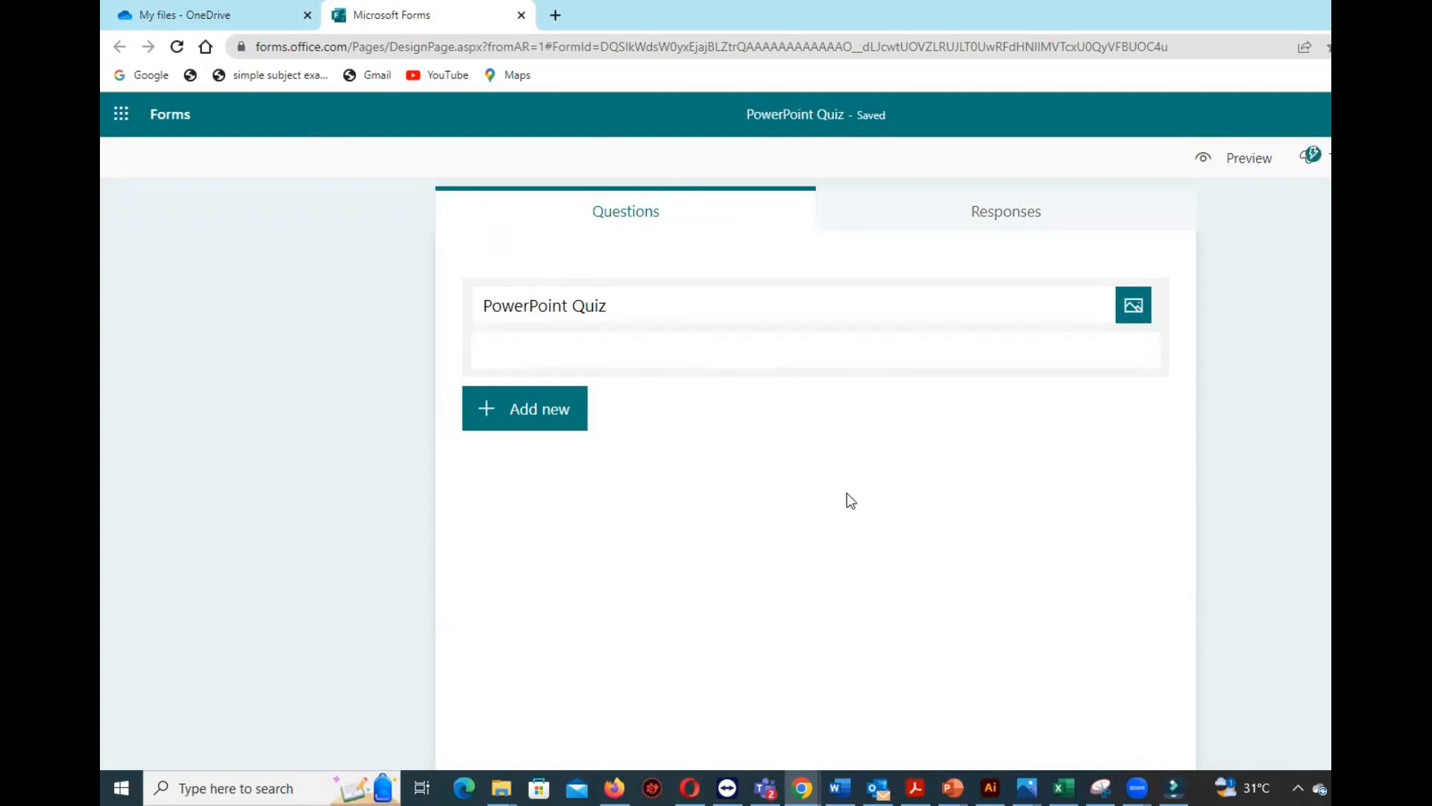
Add a choice question reading "You can insert picture from Animations Tab" with the options True and False.
{"action": "left_click", "coordinate": [522, 412]}
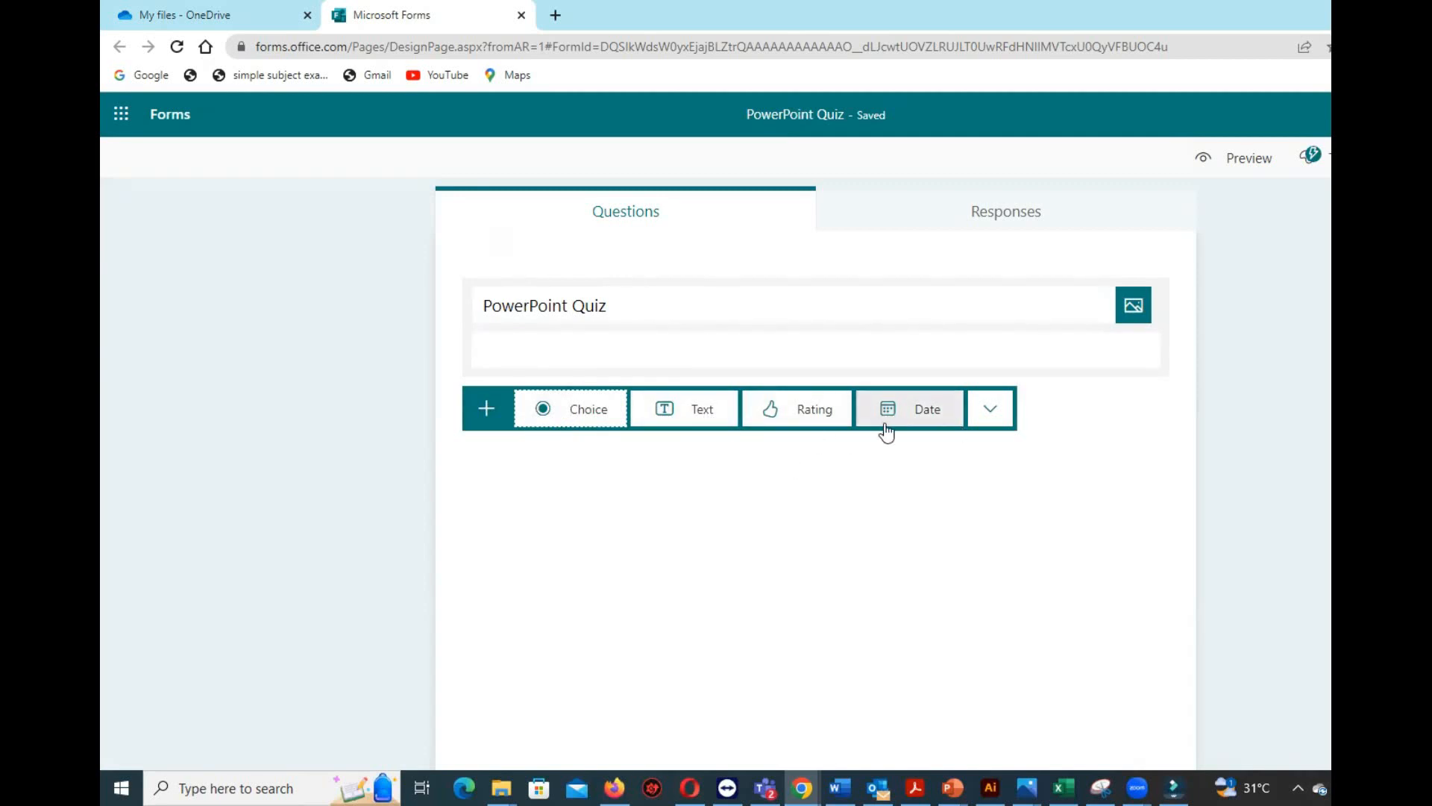
{"action": "left_click", "coordinate": [567, 412]}
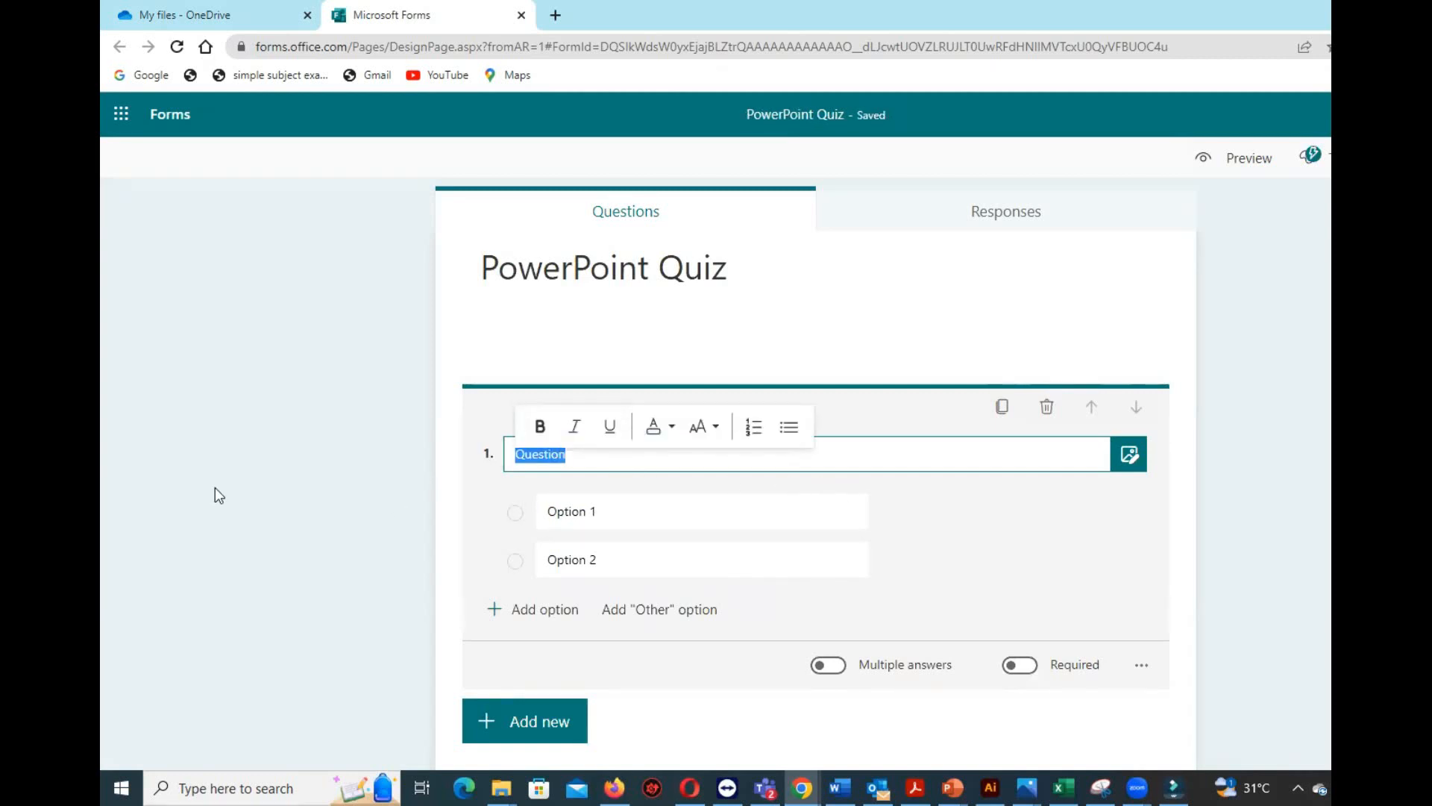
{"action": "type", "text": "You can insert picture from Animations Tab"}
{"action": "left_click", "coordinate": [611, 512]}
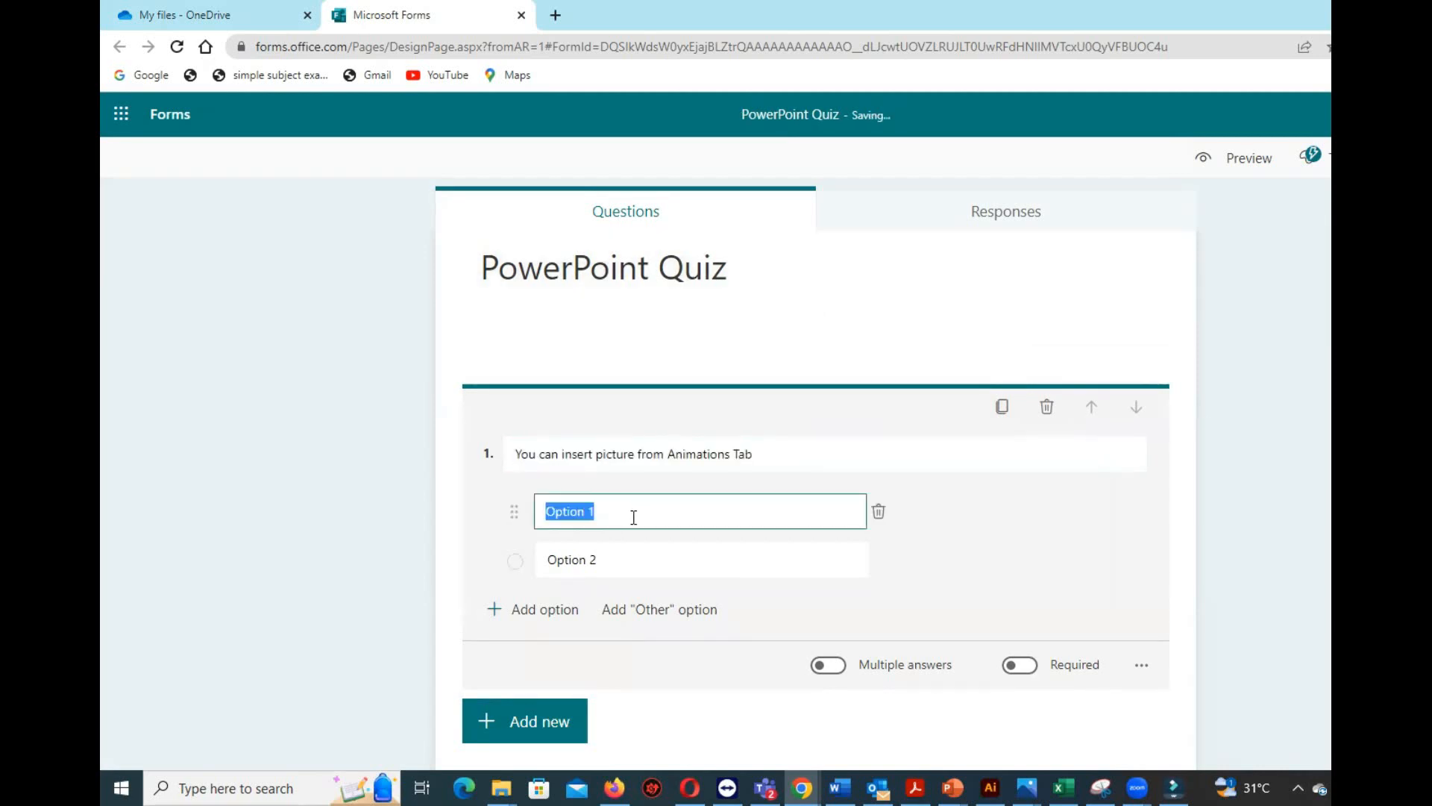
{"action": "type", "text": "True"}
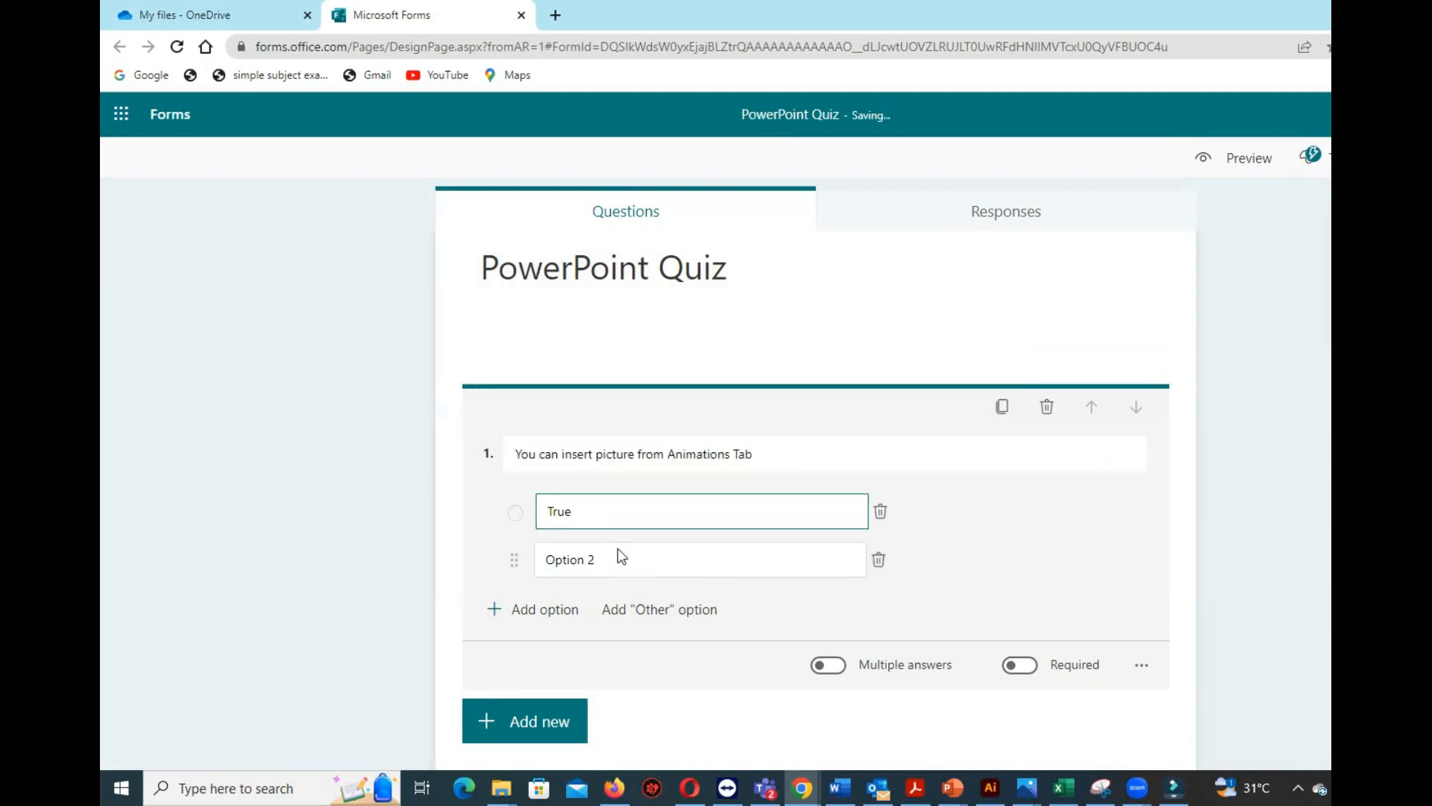
{"action": "left_click", "coordinate": [619, 552]}
{"action": "type", "text": "False"}
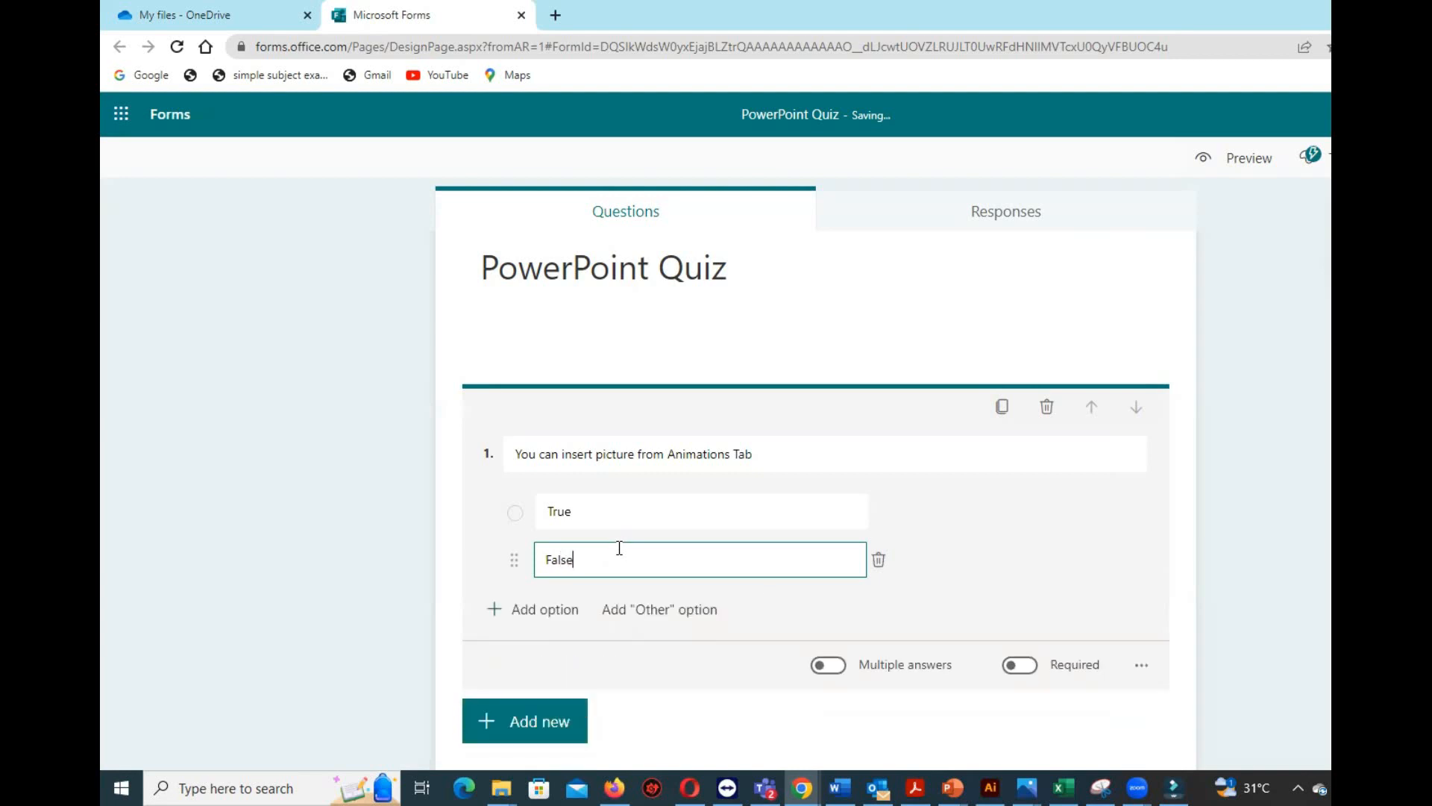
{"action": "left_click", "coordinate": [1022, 555]}
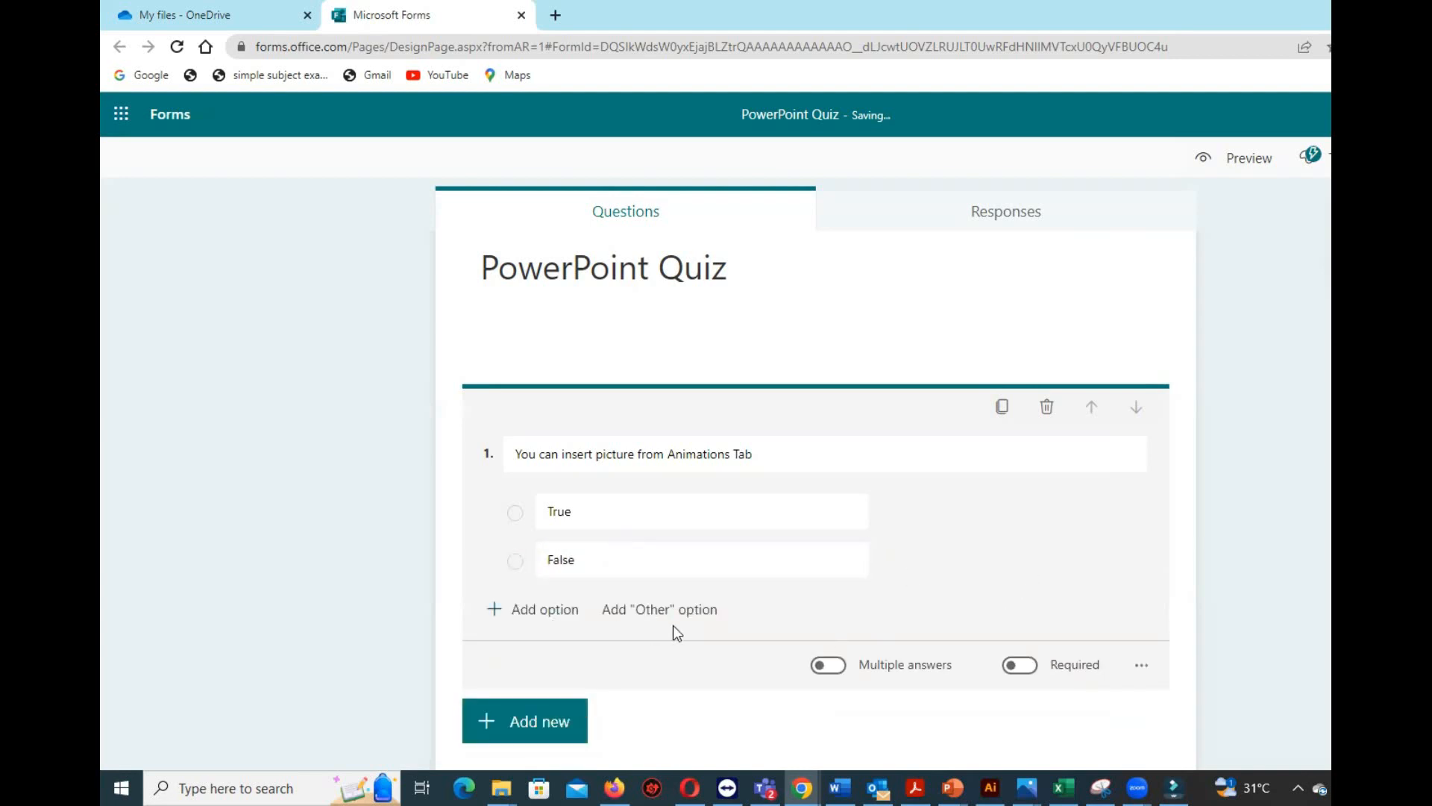
Add a full stop at the end of the first question's text.
{"action": "scroll", "coordinate": [673, 625], "scroll_direction": "down", "scroll_amount": 1}
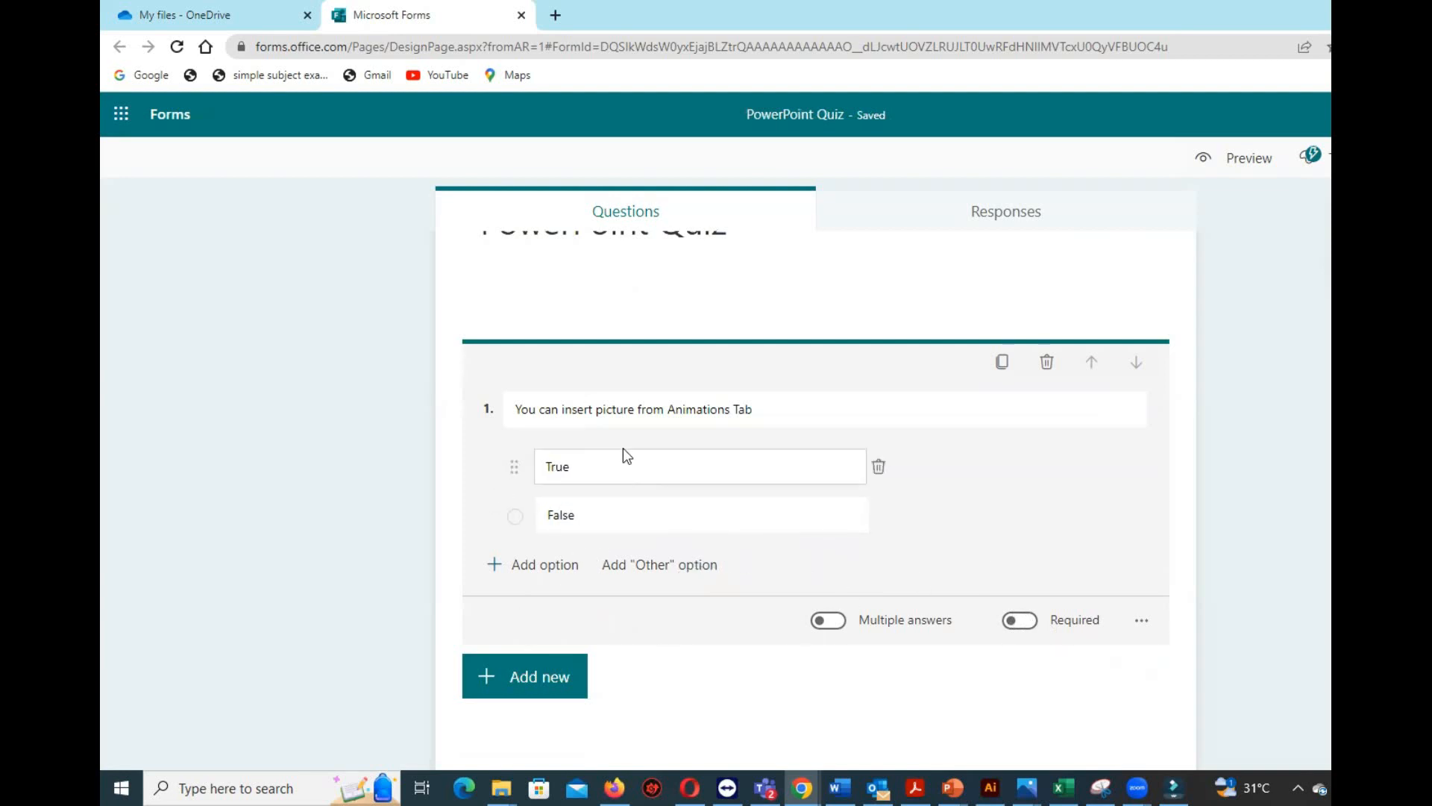
{"action": "triple_click", "coordinate": [789, 415]}
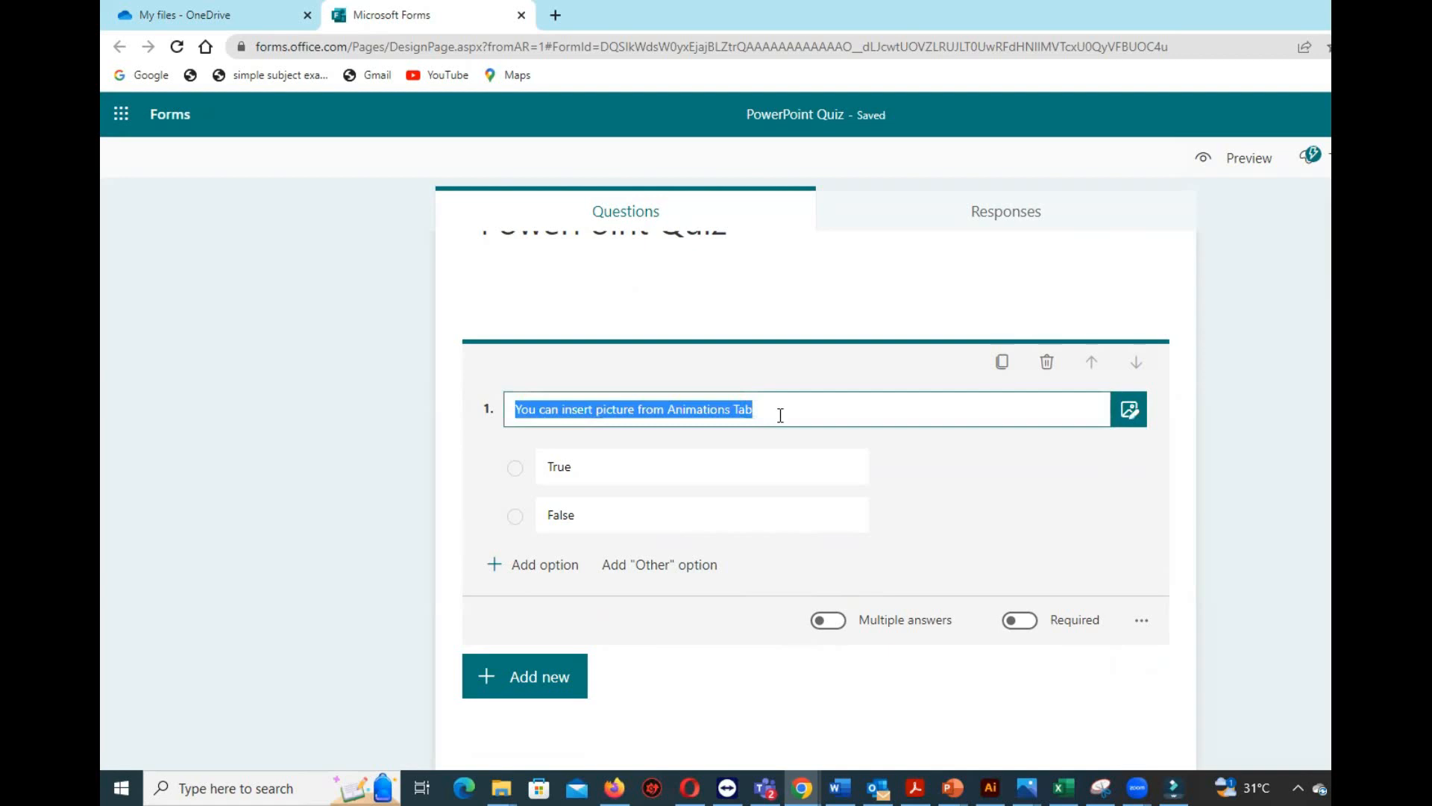
{"action": "left_click", "coordinate": [780, 415]}
{"action": "type", "text": "."}
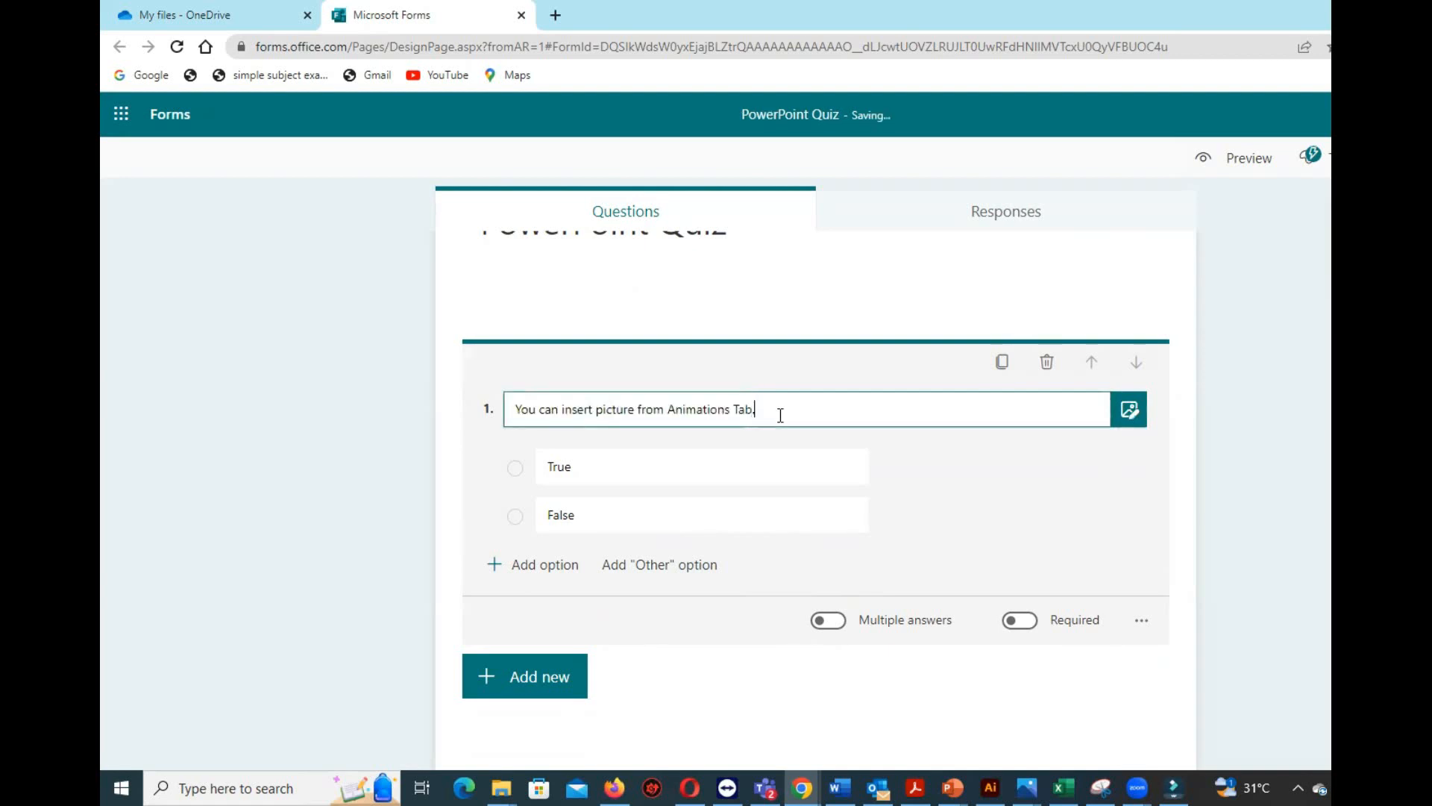
{"action": "left_click", "coordinate": [1037, 494]}
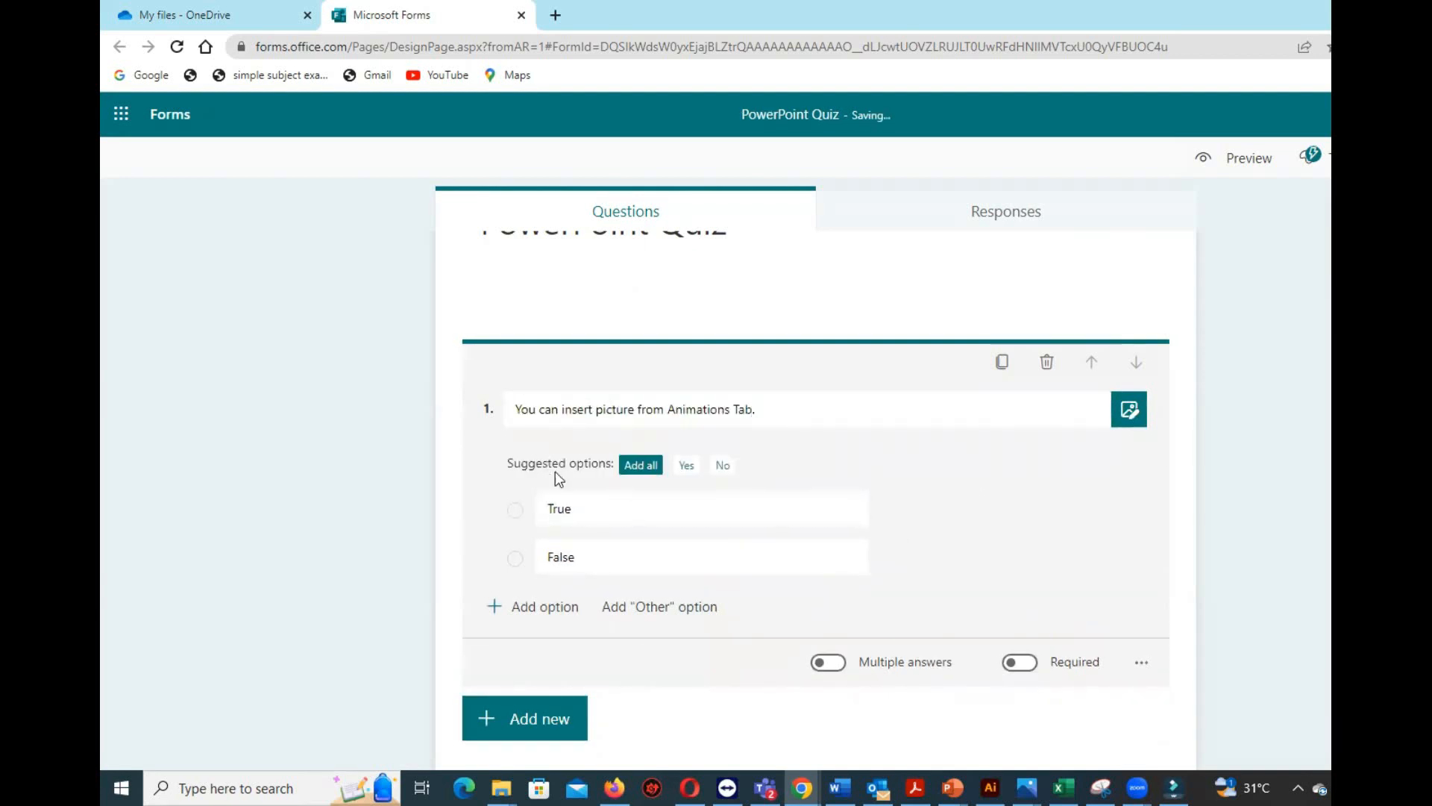
Add a third answer option to question 1, delete it again, and make the question required.
{"action": "scroll", "coordinate": [790, 531], "scroll_direction": "down", "scroll_amount": 1}
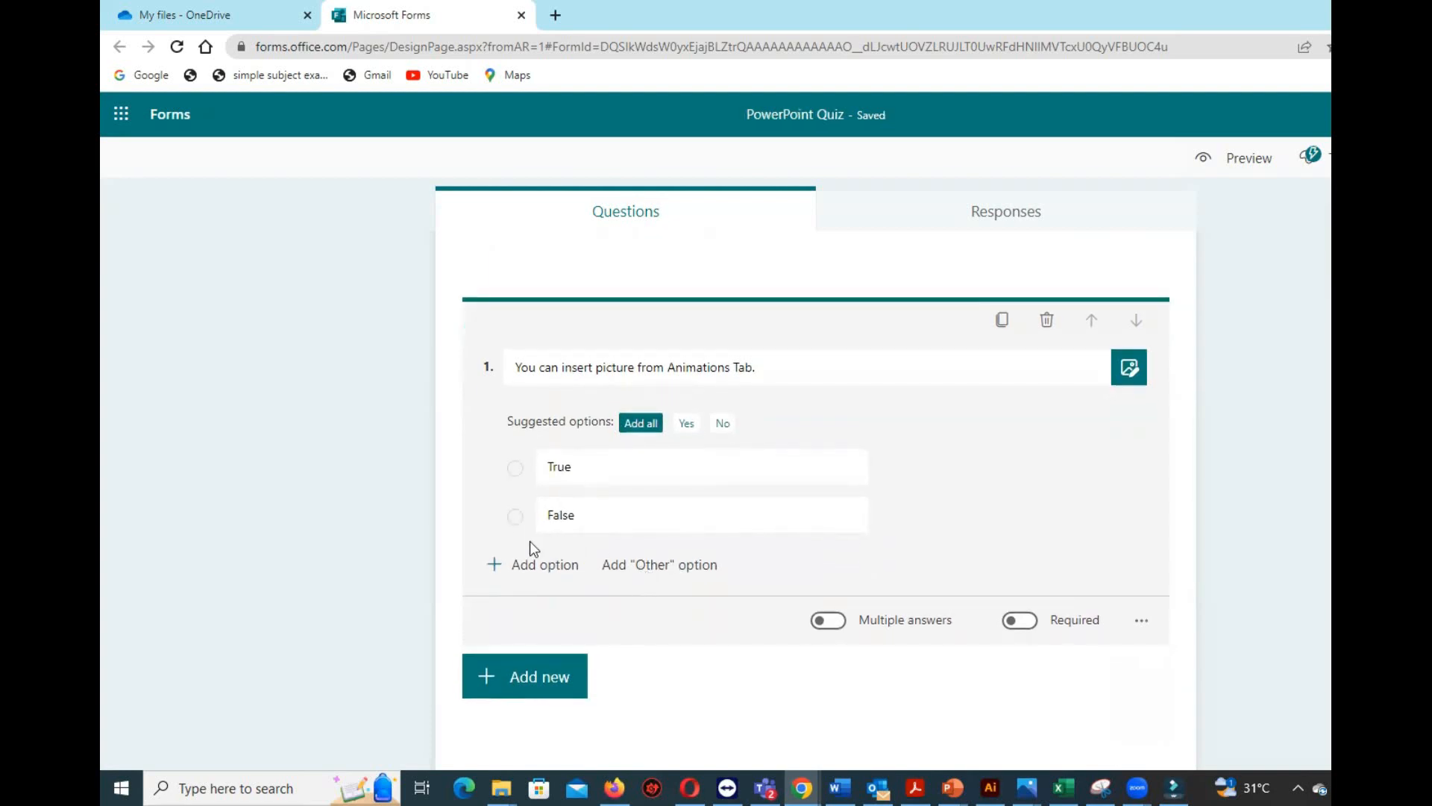
{"action": "left_click", "coordinate": [517, 567]}
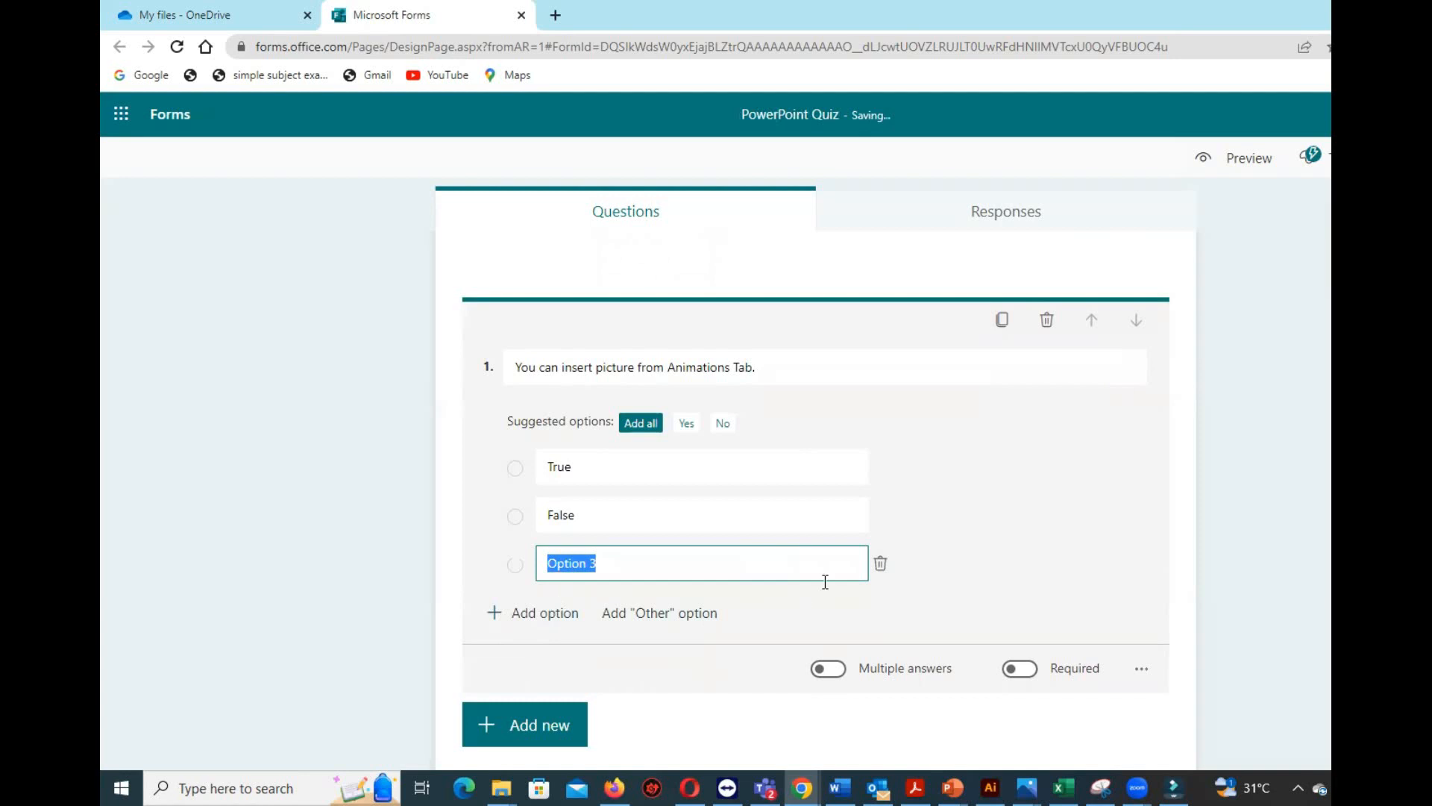
{"action": "left_click", "coordinate": [879, 566]}
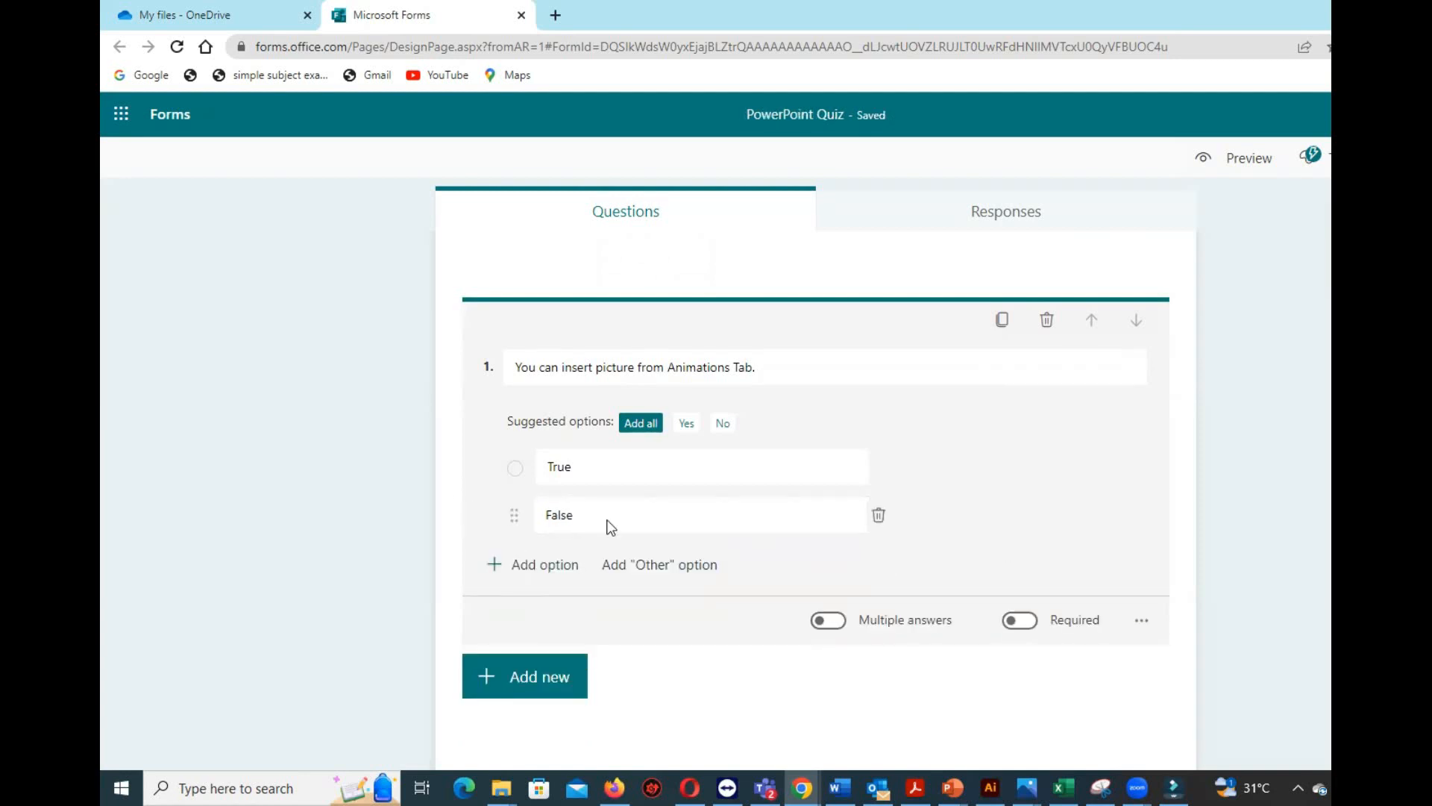
{"action": "left_click", "coordinate": [1028, 621]}
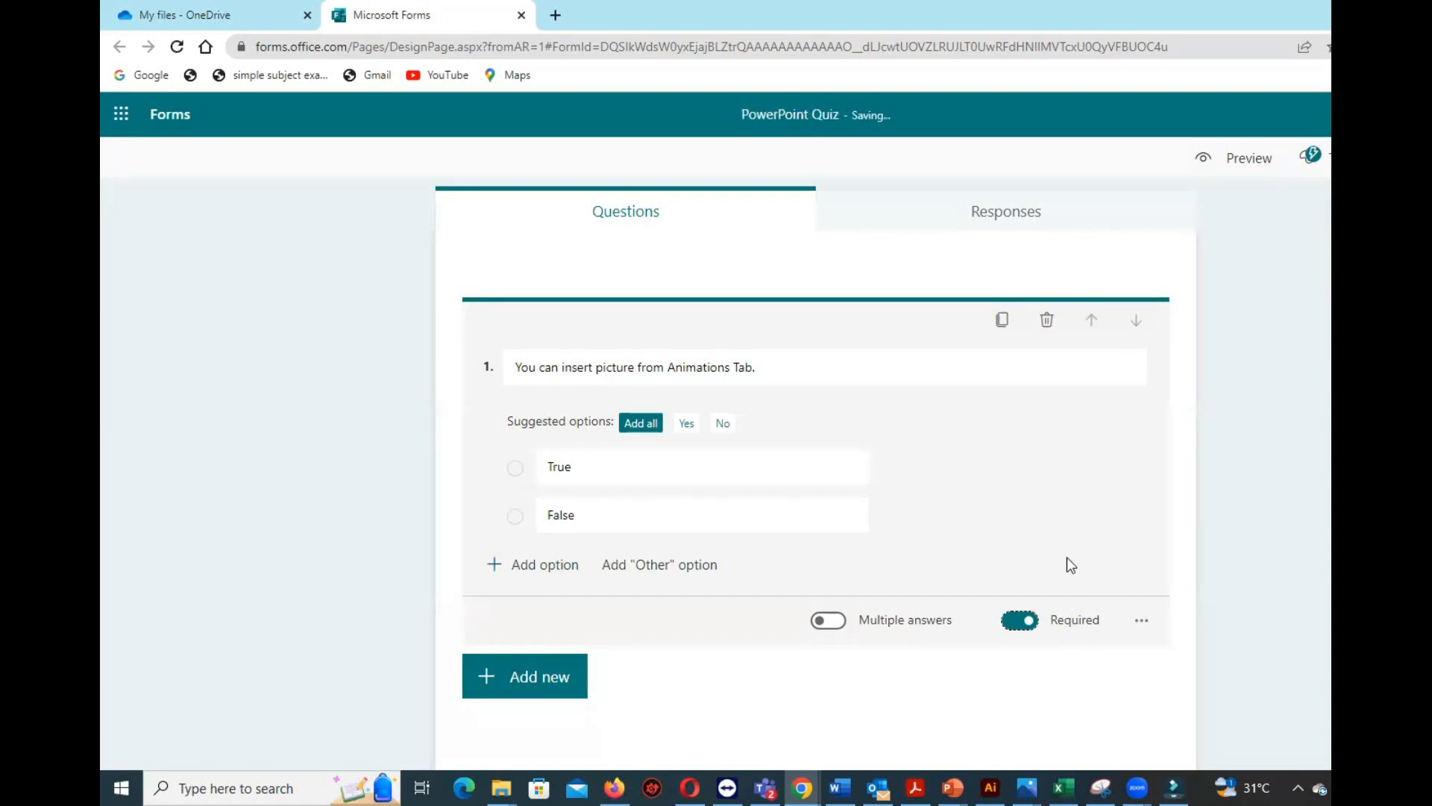
Add a text question reading "Write the steps to insert a picture in PowerPoint.".
{"action": "left_click", "coordinate": [545, 682]}
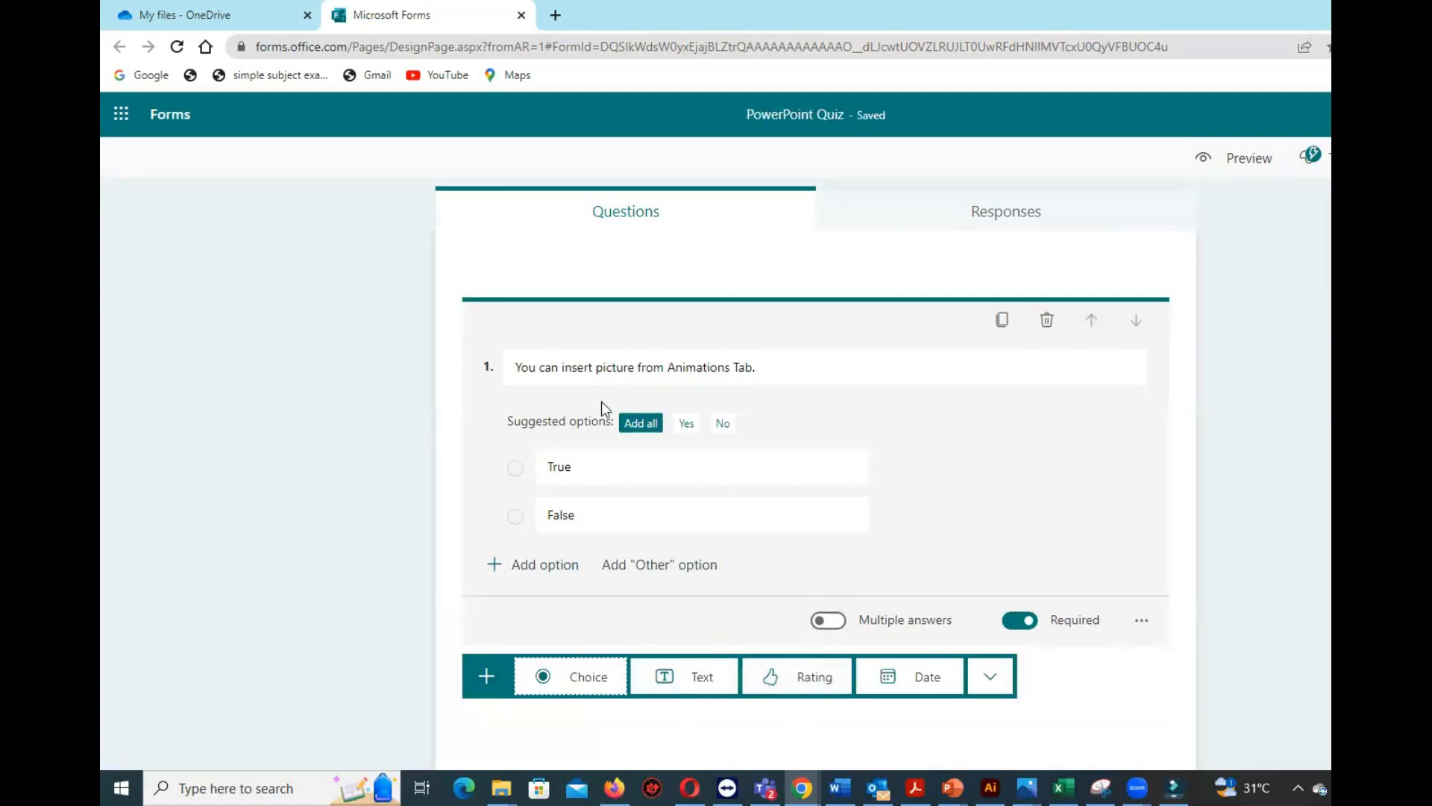
{"action": "left_click", "coordinate": [697, 676]}
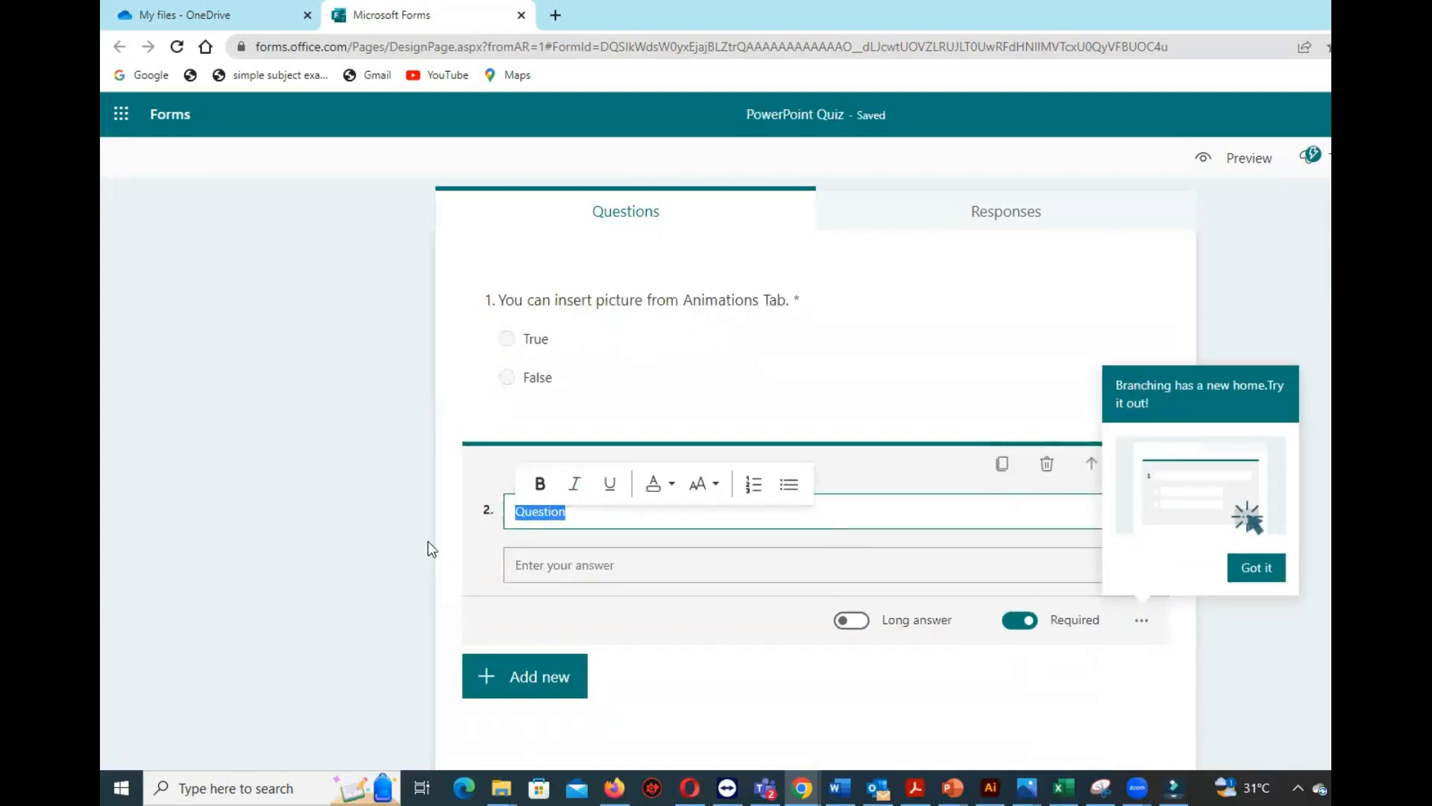
{"action": "type", "text": "Write the ste"}
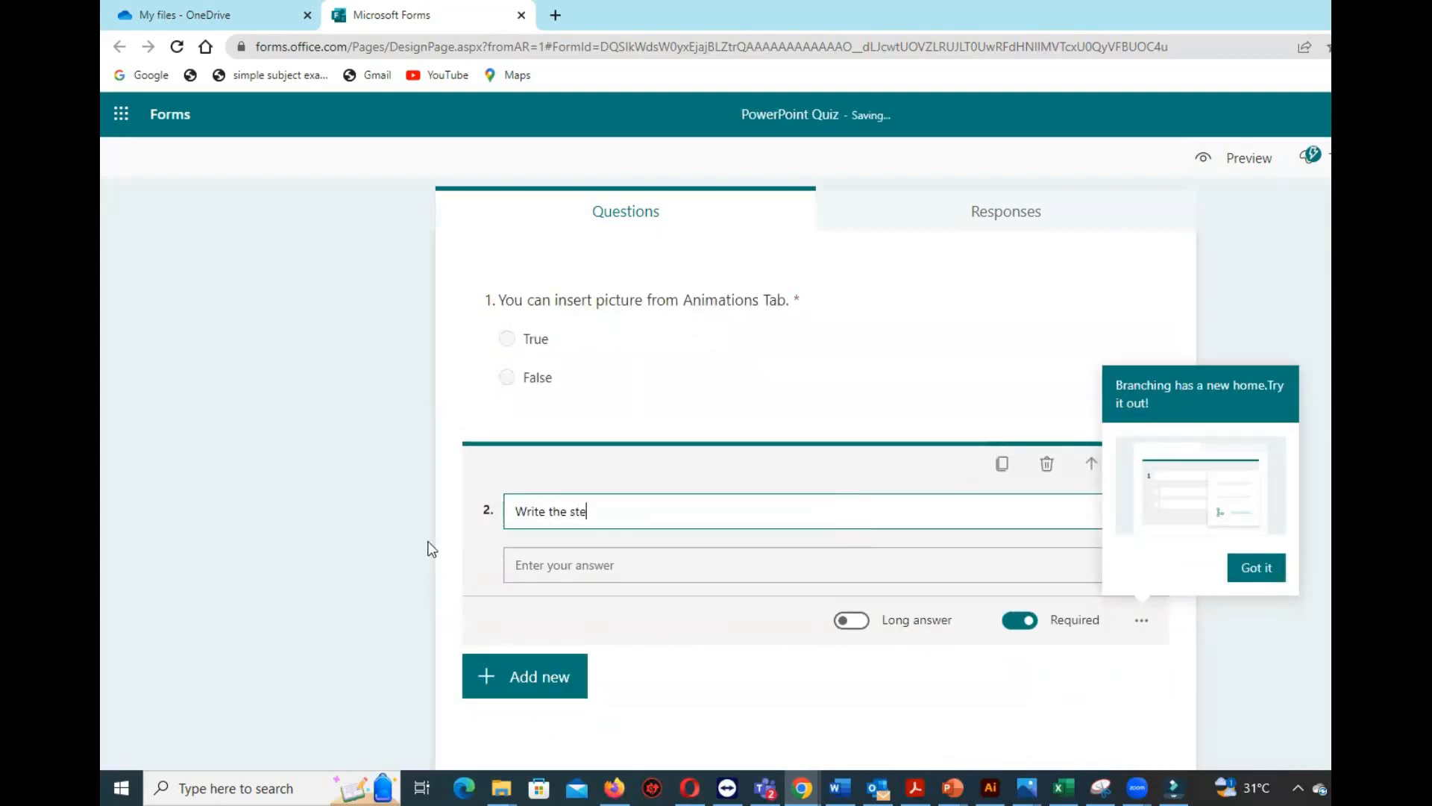
{"action": "type", "text": "ps to insert a picture in PowerPoint."}
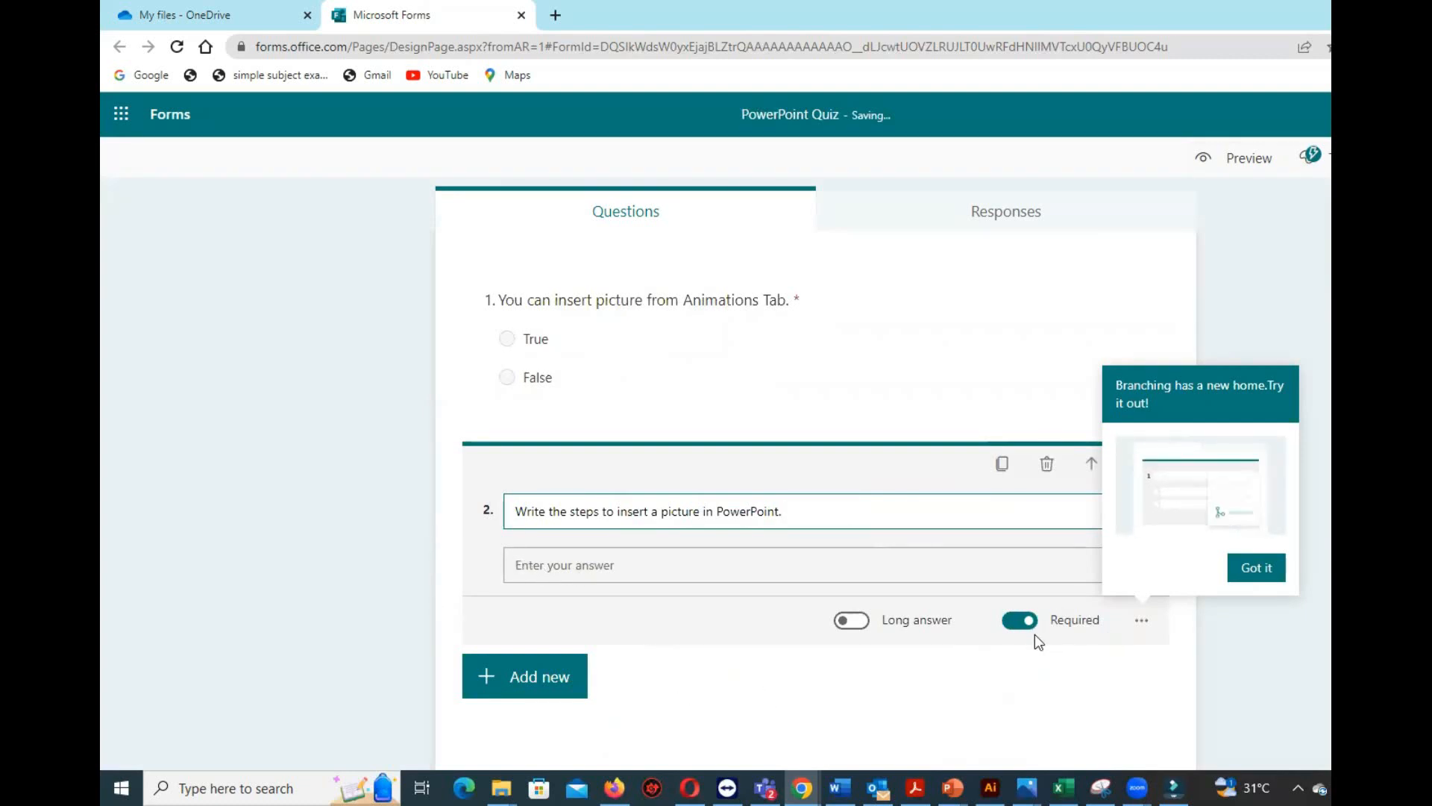
Add a rating question reading "How do you find this course?".
{"action": "left_click", "coordinate": [495, 679]}
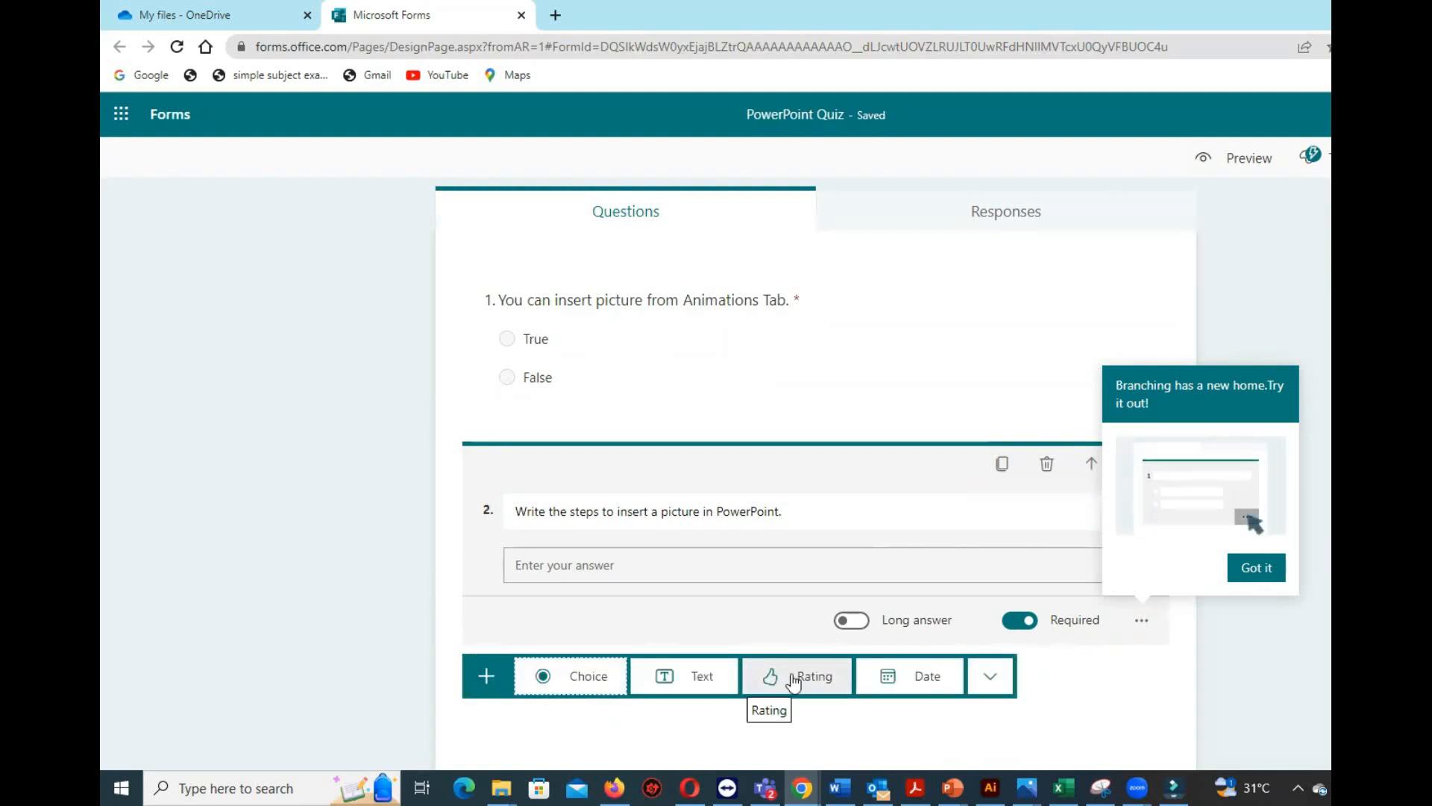
{"action": "left_click", "coordinate": [790, 675]}
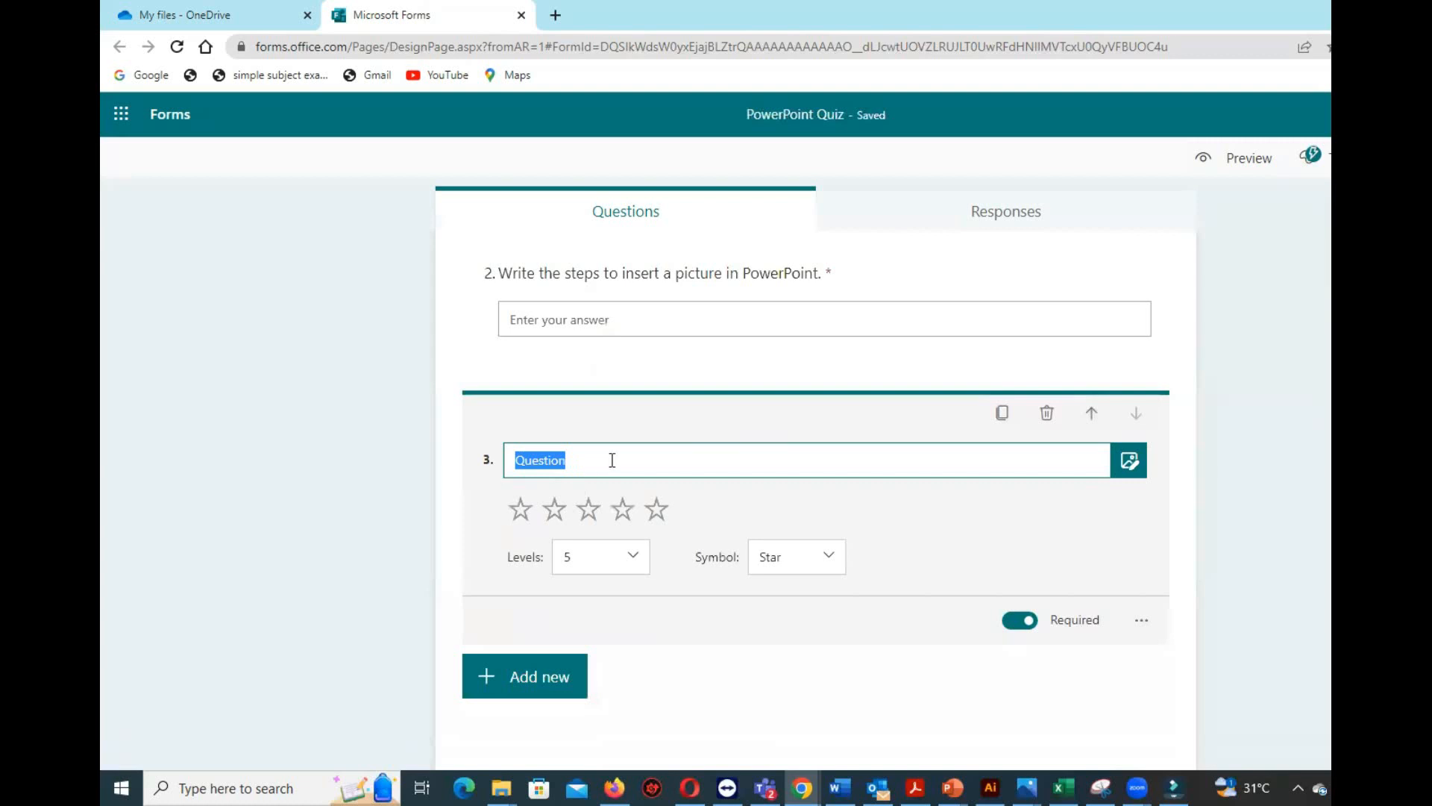
{"action": "left_click", "coordinate": [614, 457]}
{"action": "double_click", "coordinate": [597, 450]}
{"action": "type", "text": "How do yo uth"}
{"action": "key", "text": "BackSpace"}
{"action": "key", "text": "BackSpace"}
{"action": "type", "text": "find this course?"}
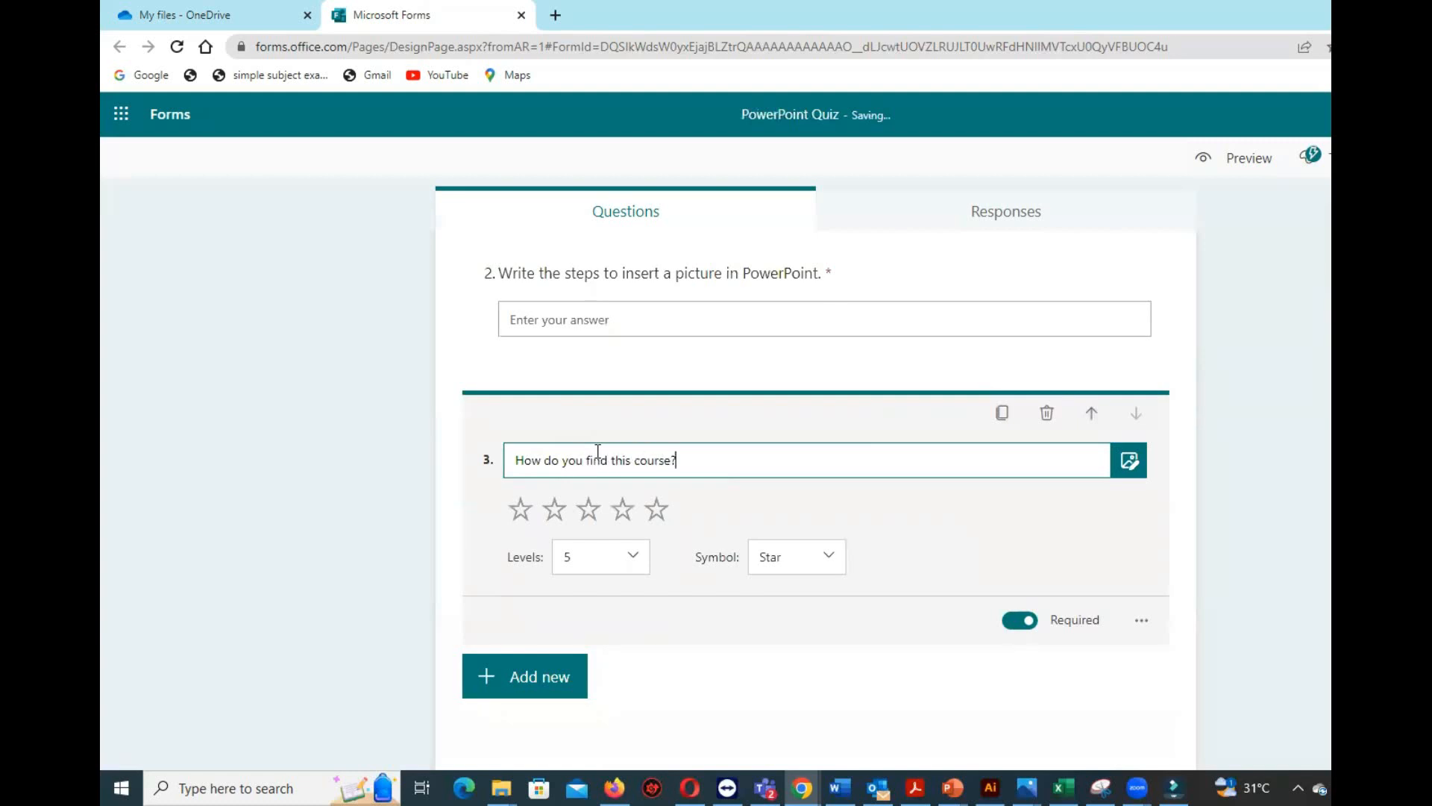
{"action": "left_click", "coordinate": [775, 665]}
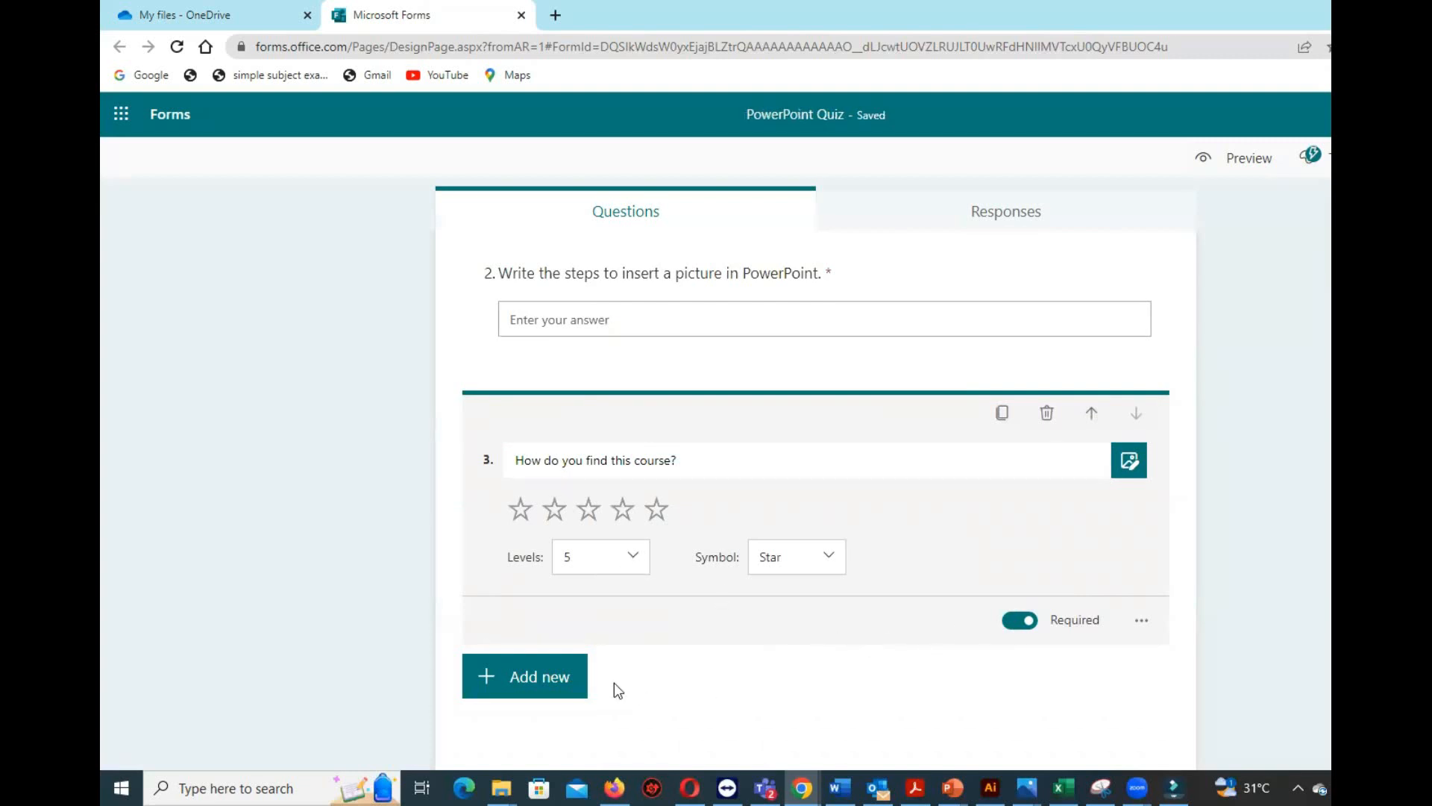
Try adding a date question as question 4 after the rating question.
{"action": "left_click", "coordinate": [556, 683]}
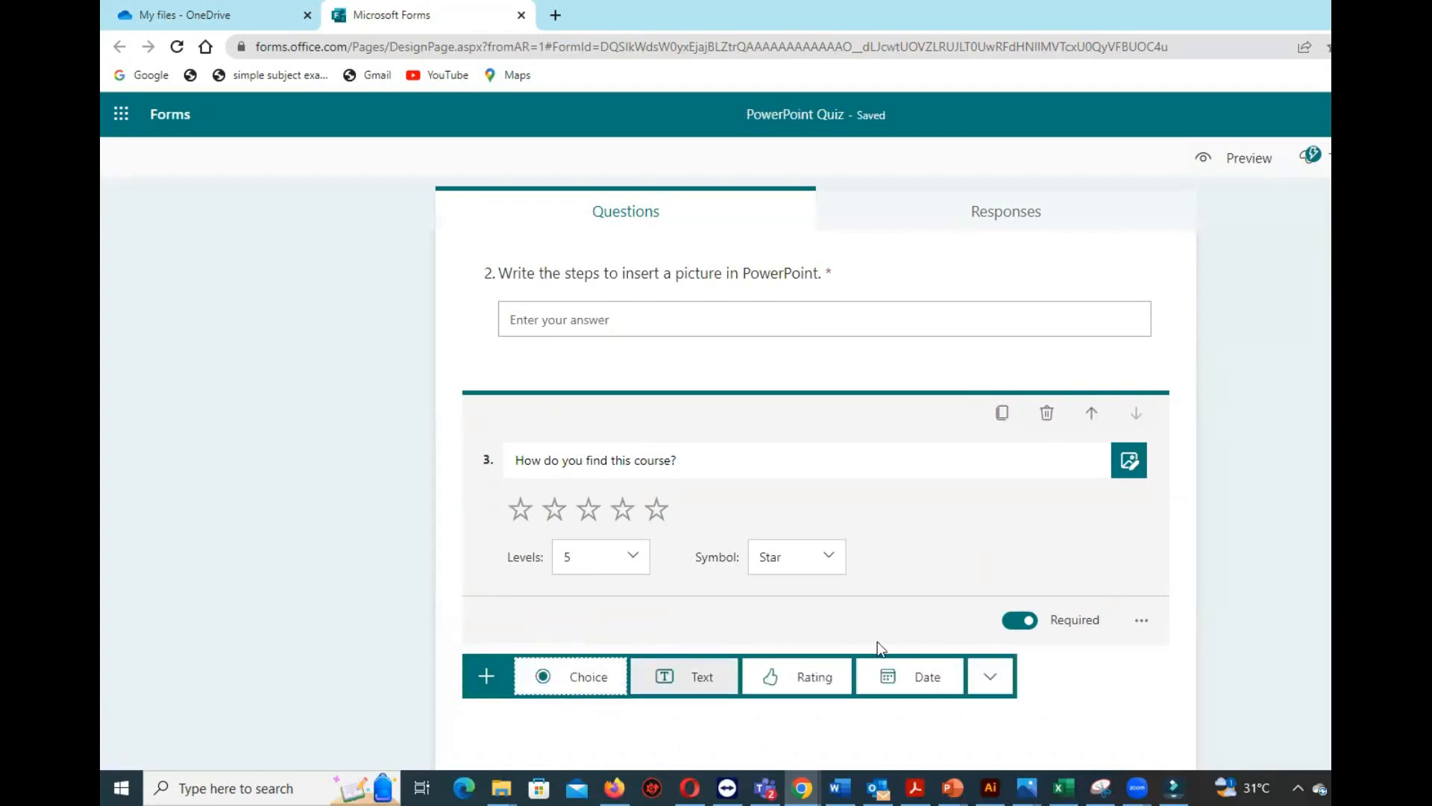
{"action": "left_click", "coordinate": [925, 678]}
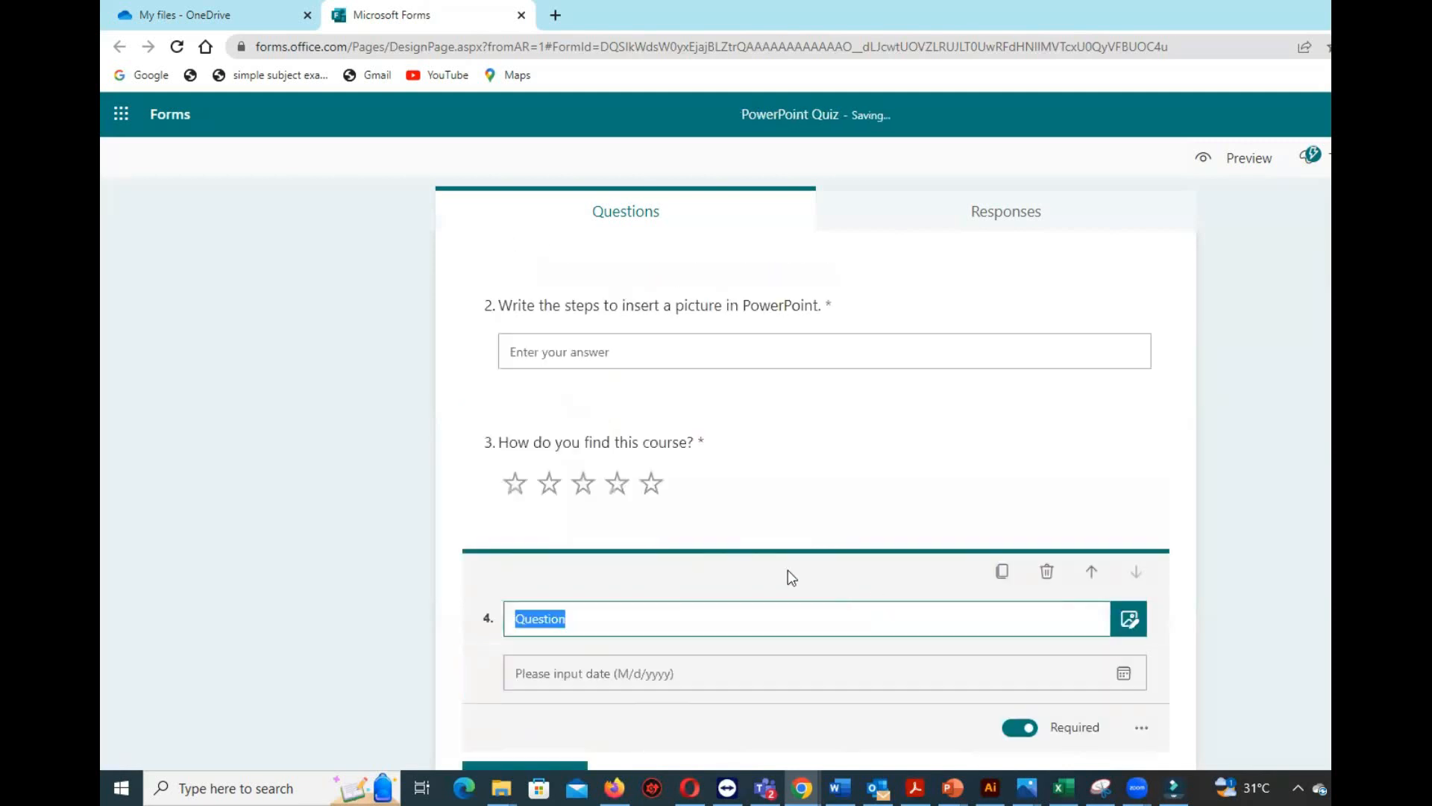
{"action": "left_click", "coordinate": [687, 620]}
{"action": "scroll", "coordinate": [763, 571], "scroll_direction": "down", "scroll_amount": 1}
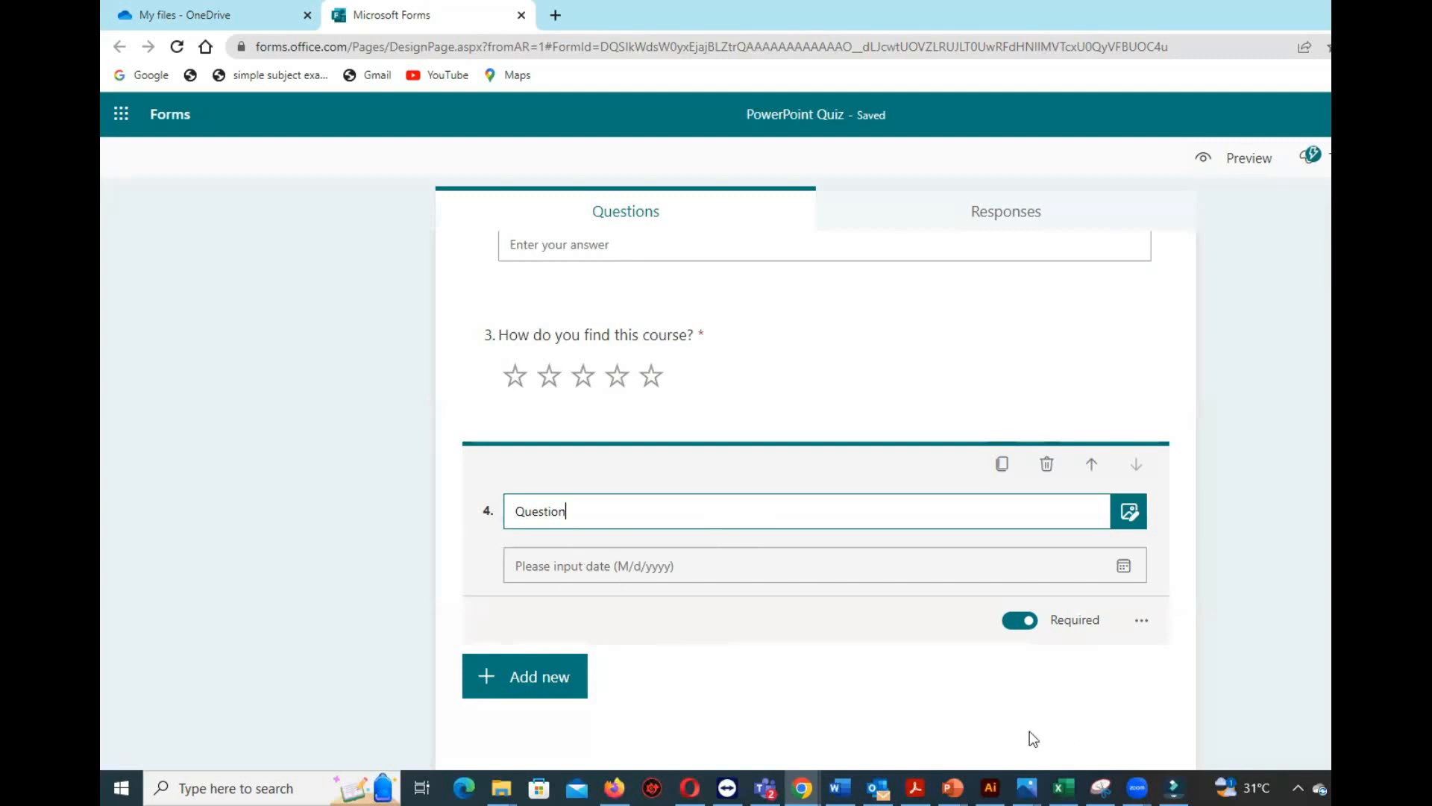
{"action": "mouse_move", "coordinate": [953, 788]}
{"action": "left_click_drag", "start_coordinate": [599, 511], "coordinate": [485, 519]}
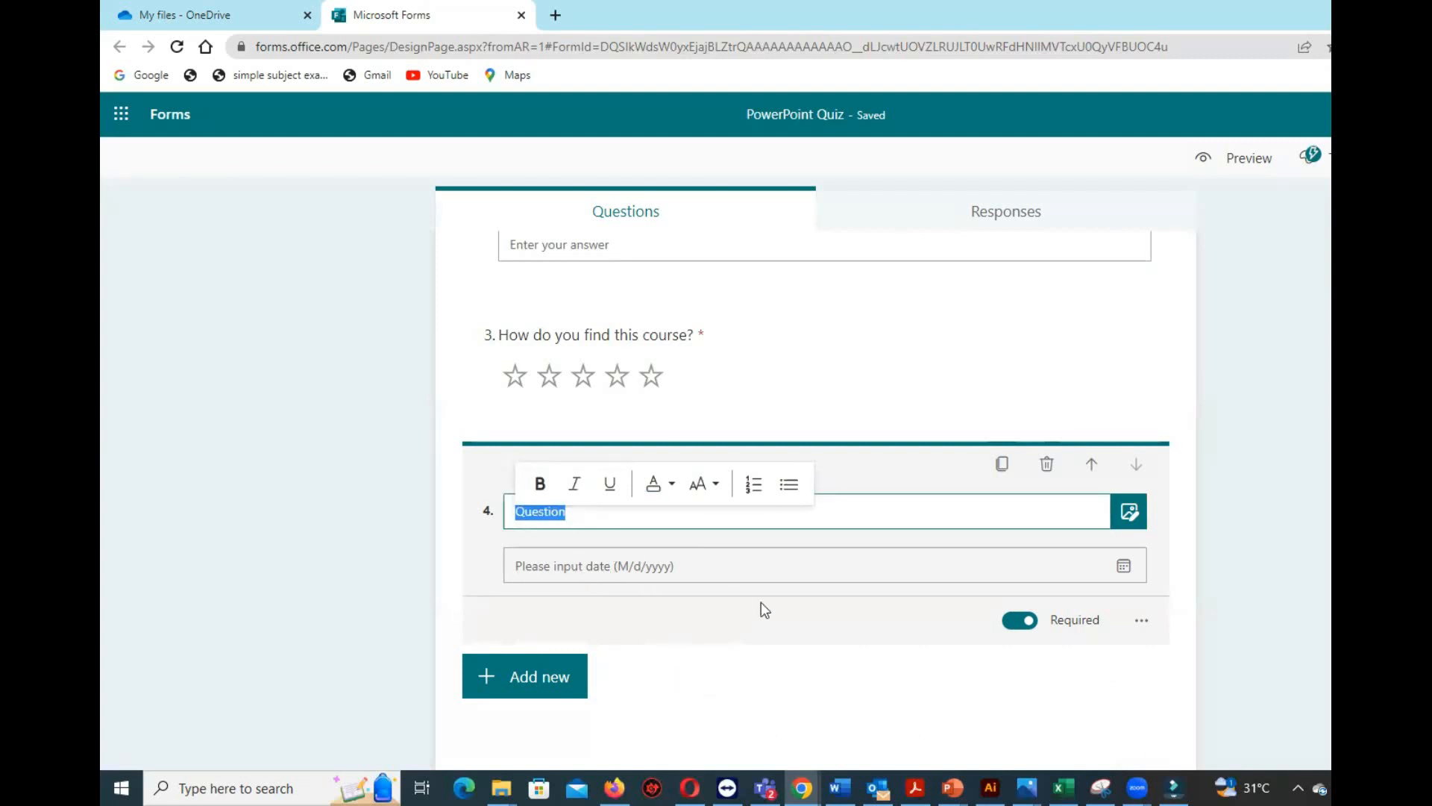
{"action": "scroll", "coordinate": [806, 664], "scroll_direction": "up", "scroll_amount": 5}
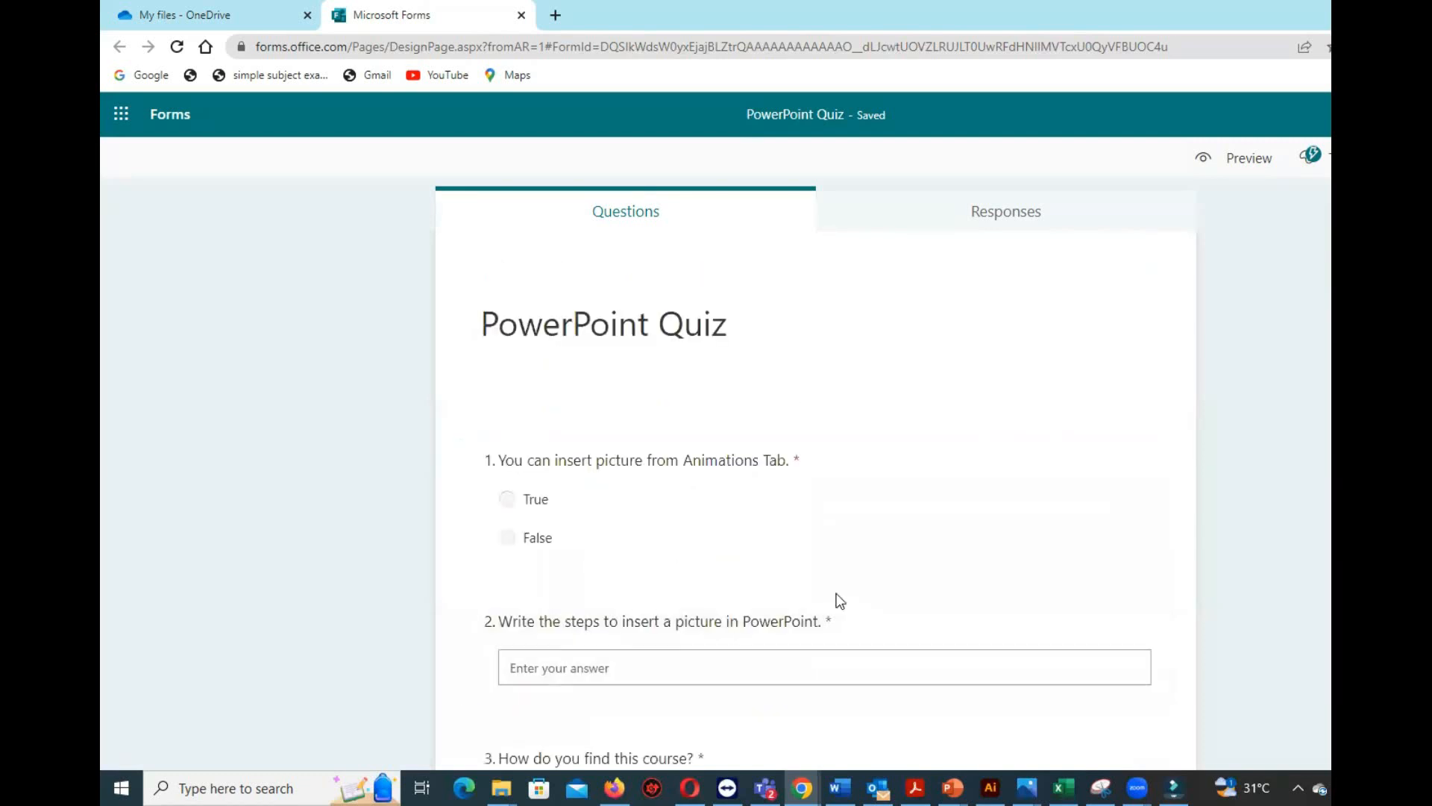
{"action": "scroll", "coordinate": [873, 561], "scroll_direction": "down", "scroll_amount": 5}
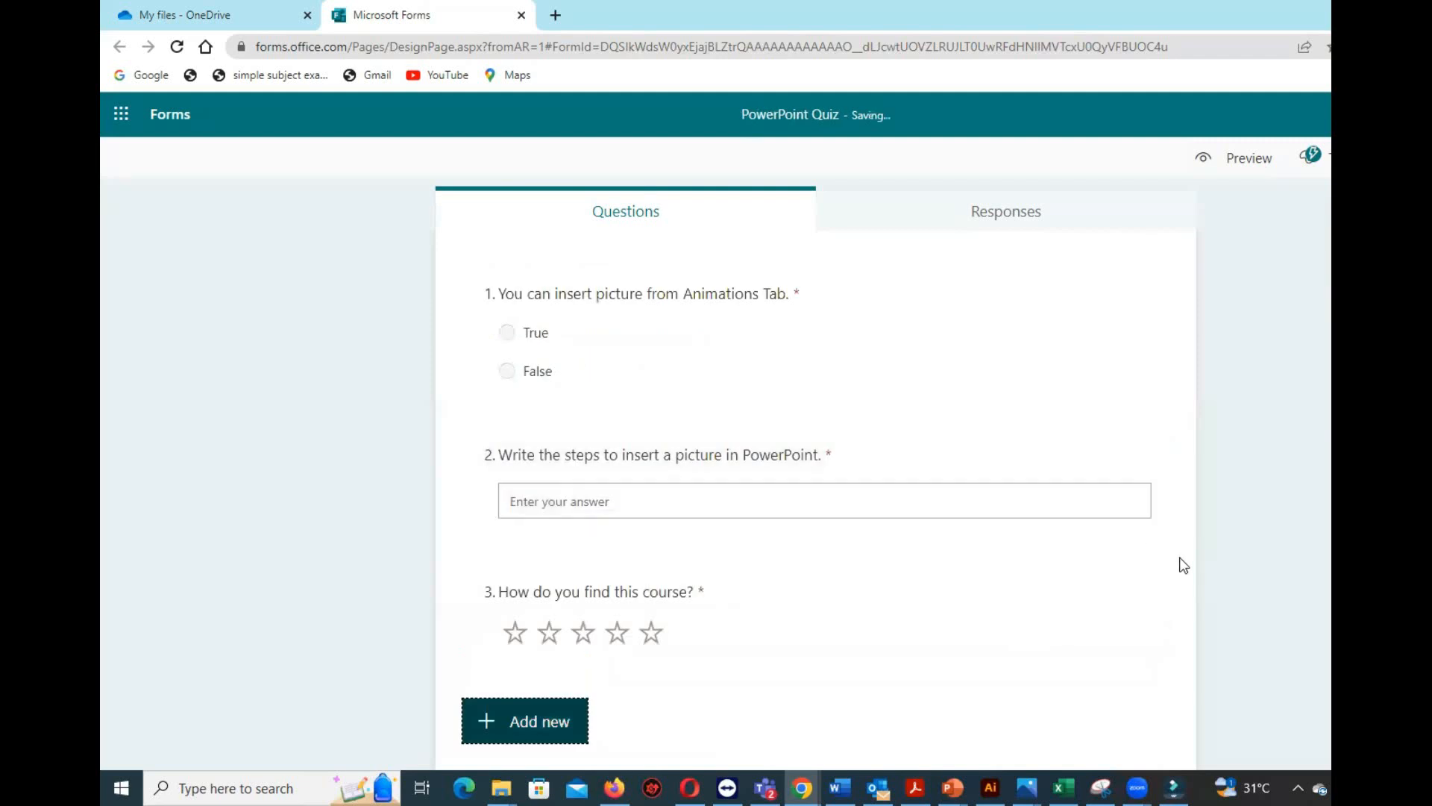
Open the options for sending the quiz and collecting responses.
{"action": "scroll", "coordinate": [1184, 565], "scroll_direction": "up", "scroll_amount": 2}
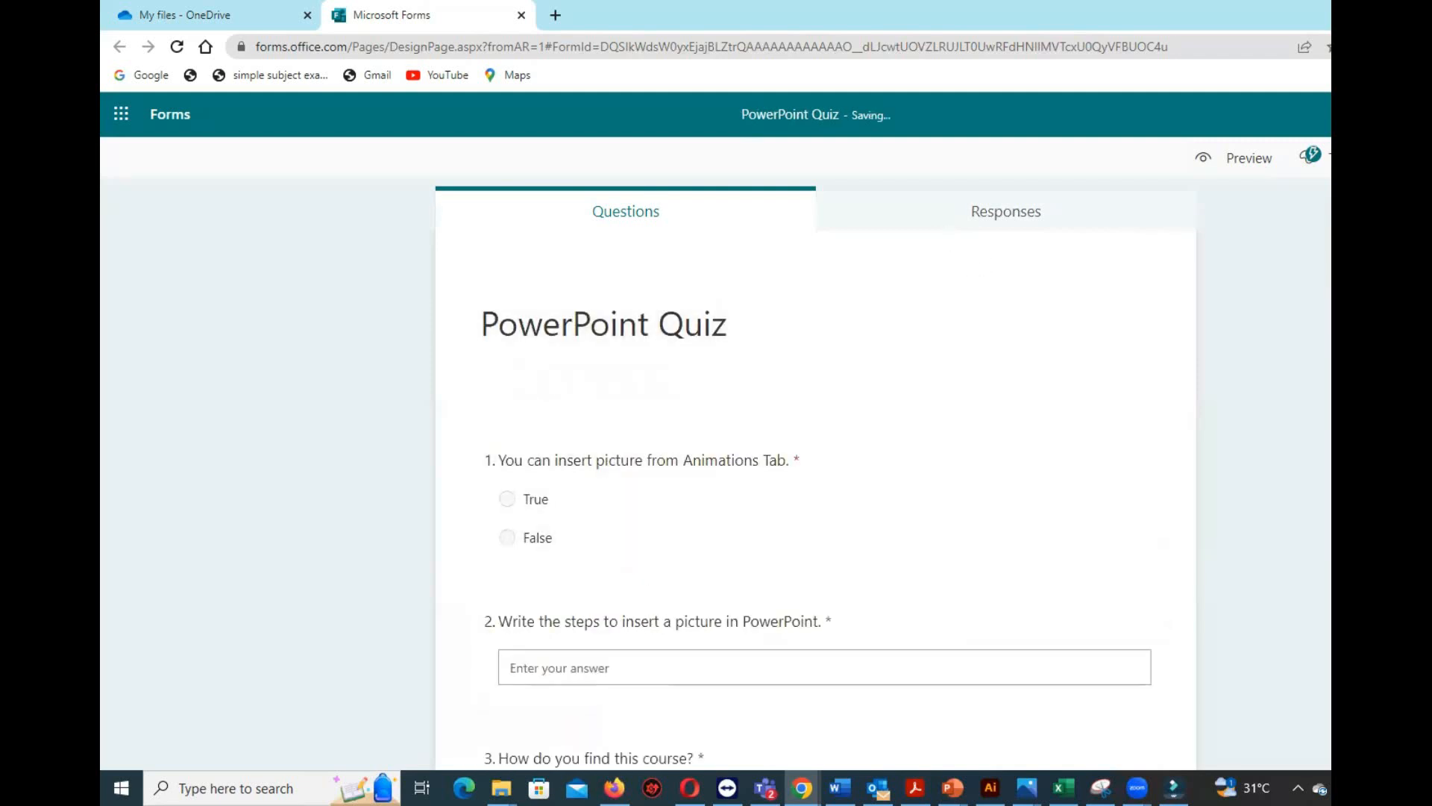
{"action": "scroll", "coordinate": [816, 478], "scroll_direction": "down", "scroll_amount": 2}
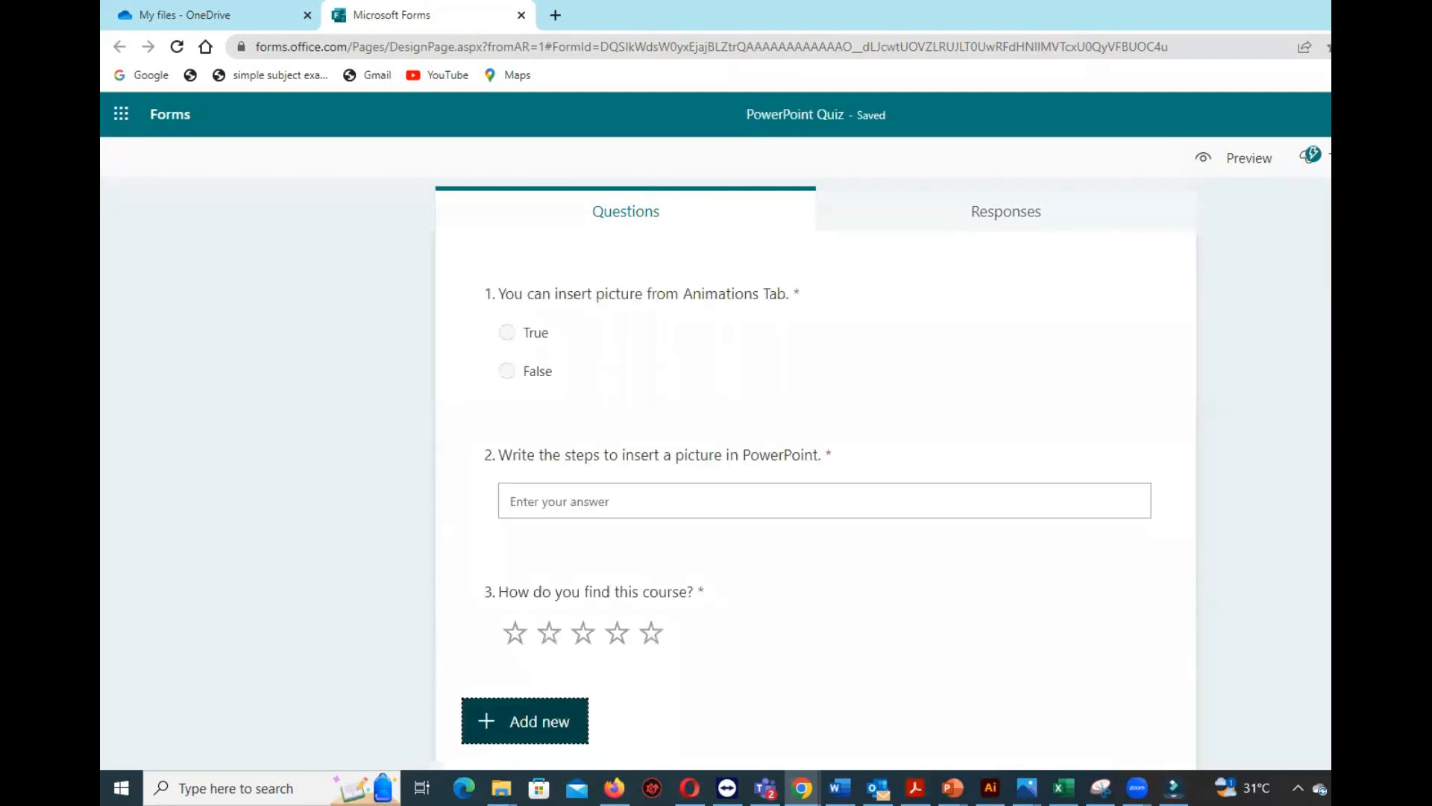
{"action": "scroll", "coordinate": [1206, 400], "scroll_direction": "up", "scroll_amount": 2}
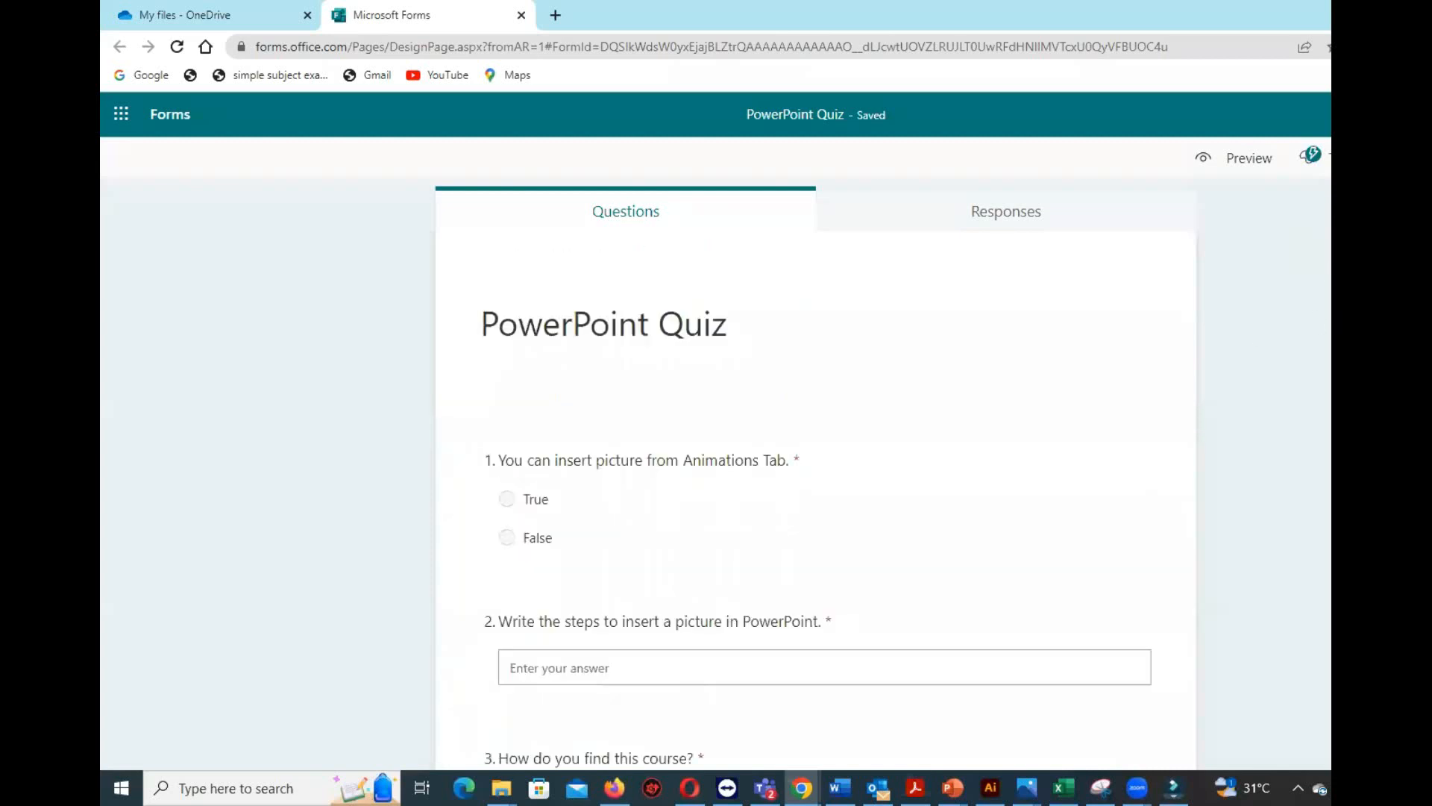
{"action": "left_click", "coordinate": [1311, 156]}
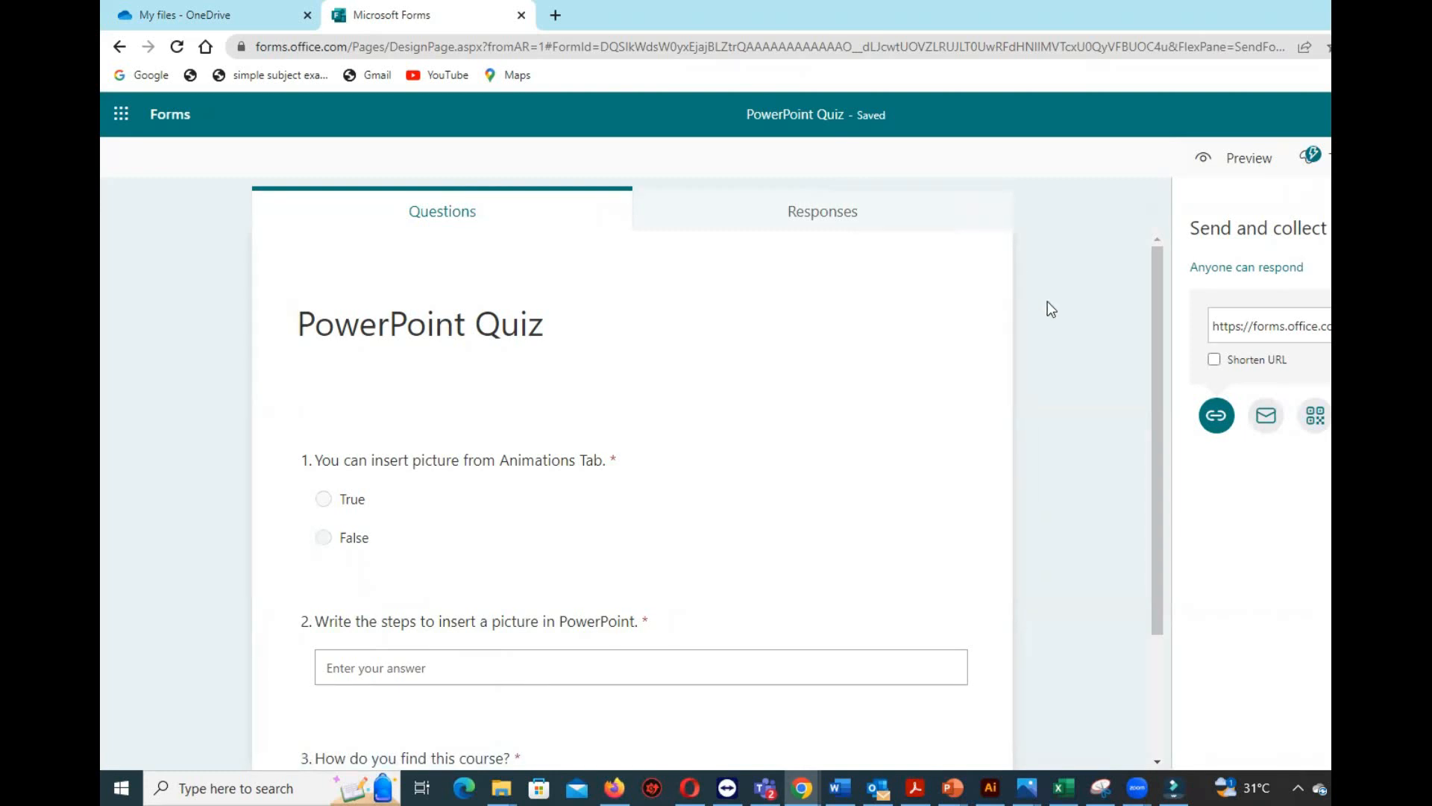
View the quiz's response summary and return to its list of questions.
{"action": "left_click", "coordinate": [817, 218]}
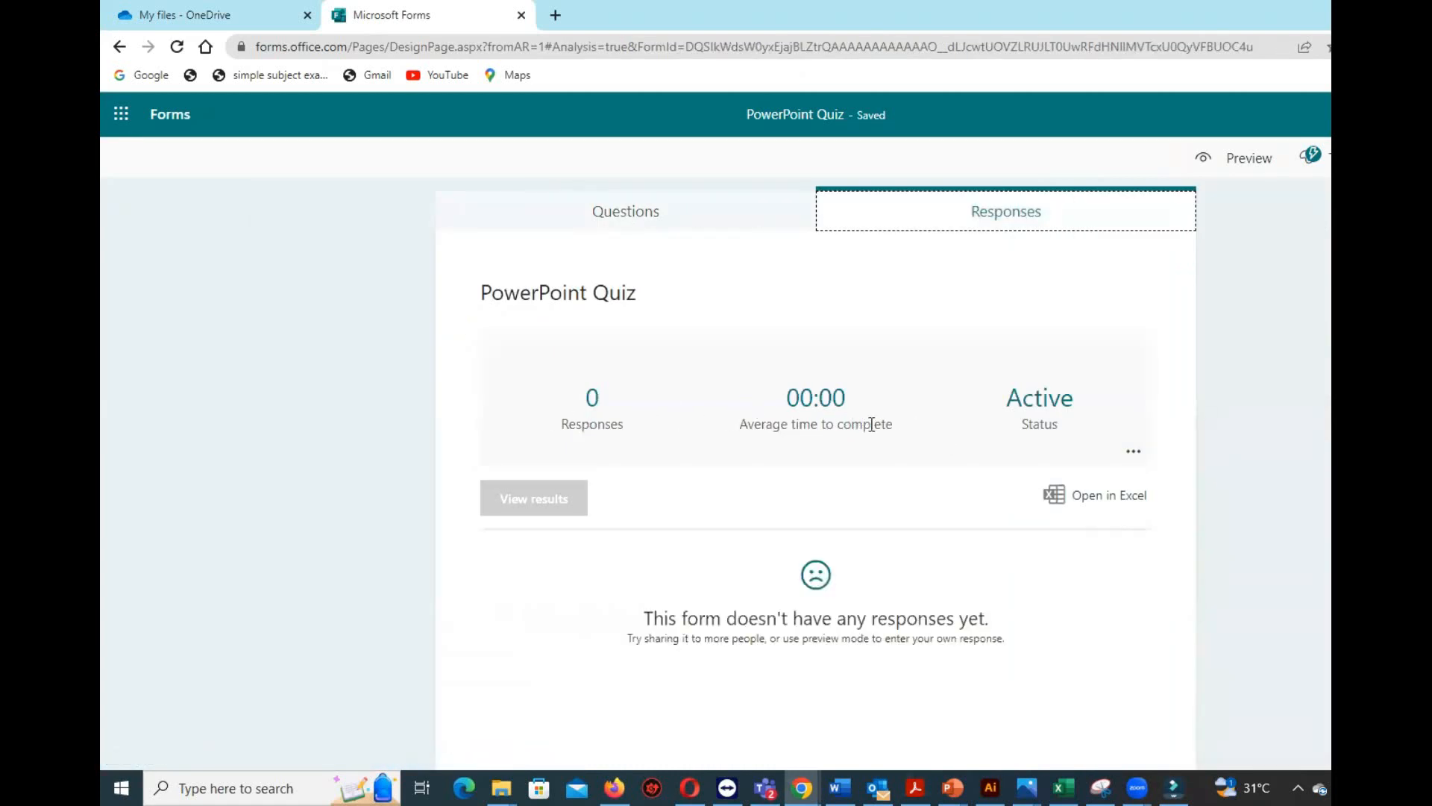
{"action": "scroll", "coordinate": [1230, 488], "scroll_direction": "down", "scroll_amount": 1}
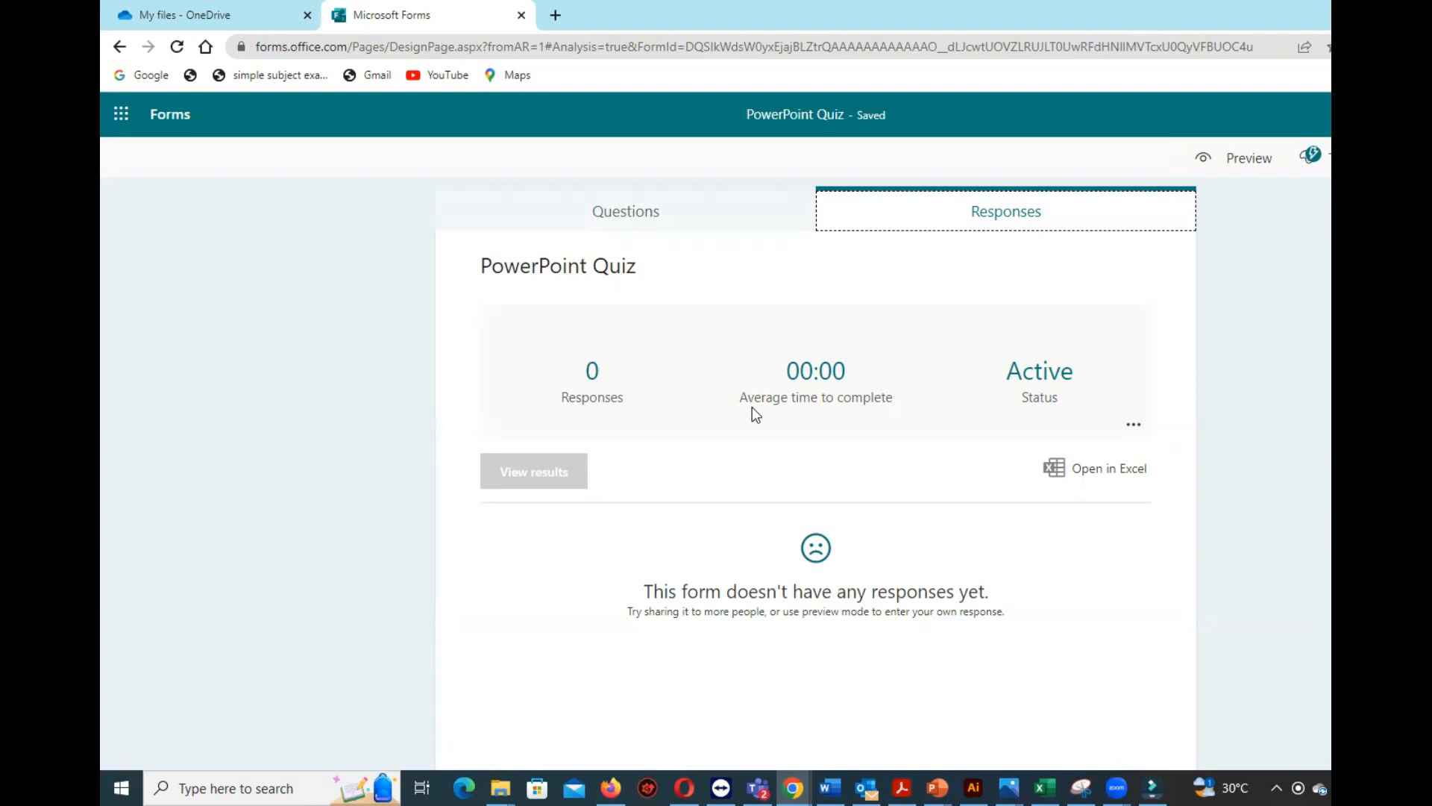
{"action": "left_click", "coordinate": [626, 211]}
{"action": "scroll", "coordinate": [736, 474], "scroll_direction": "down", "scroll_amount": 2}
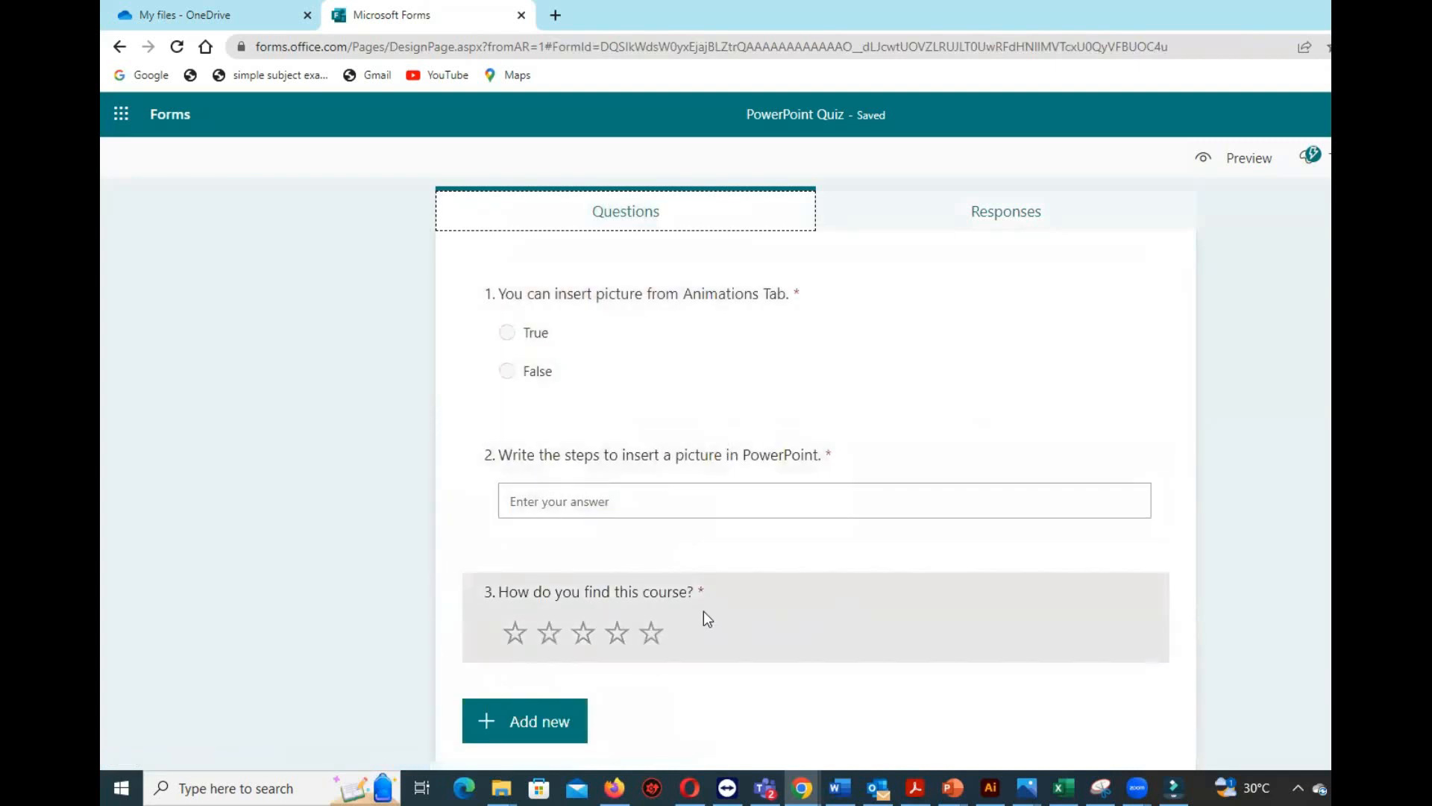
{"action": "left_click", "coordinate": [502, 721]}
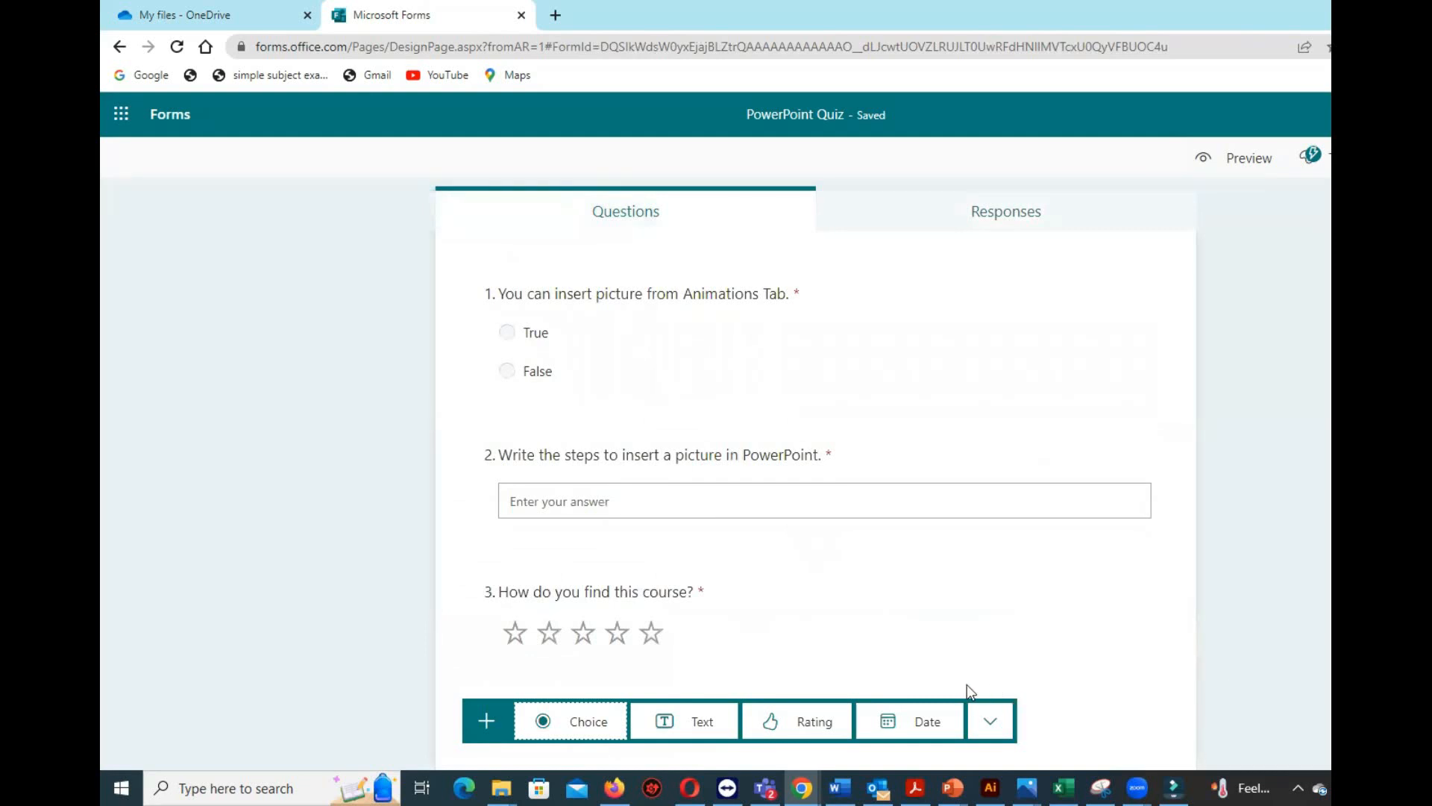
{"action": "left_click", "coordinate": [544, 721]}
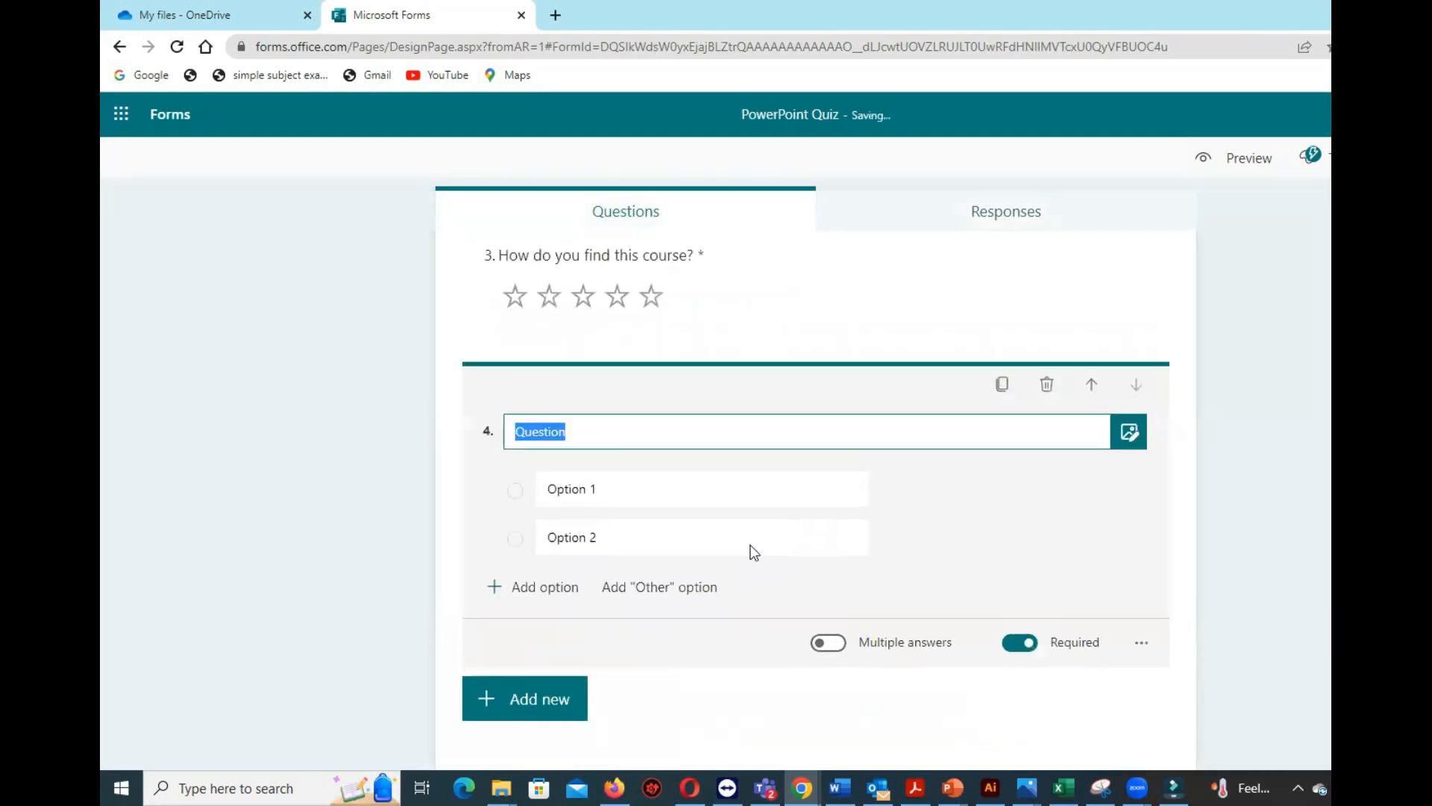
{"action": "left_click_drag", "start_coordinate": [651, 409], "coordinate": [459, 410]}
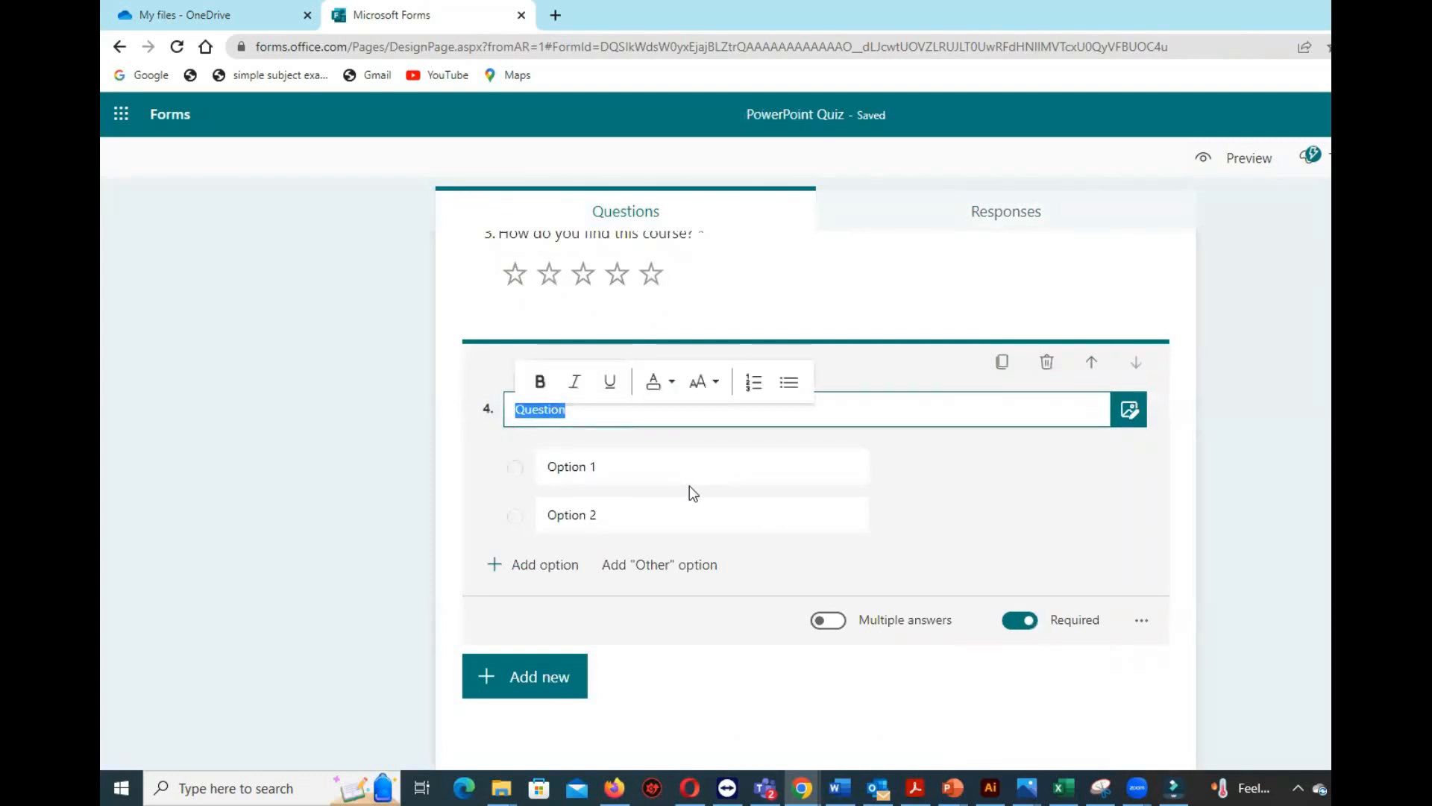
{"action": "type", "text": "What is the"}
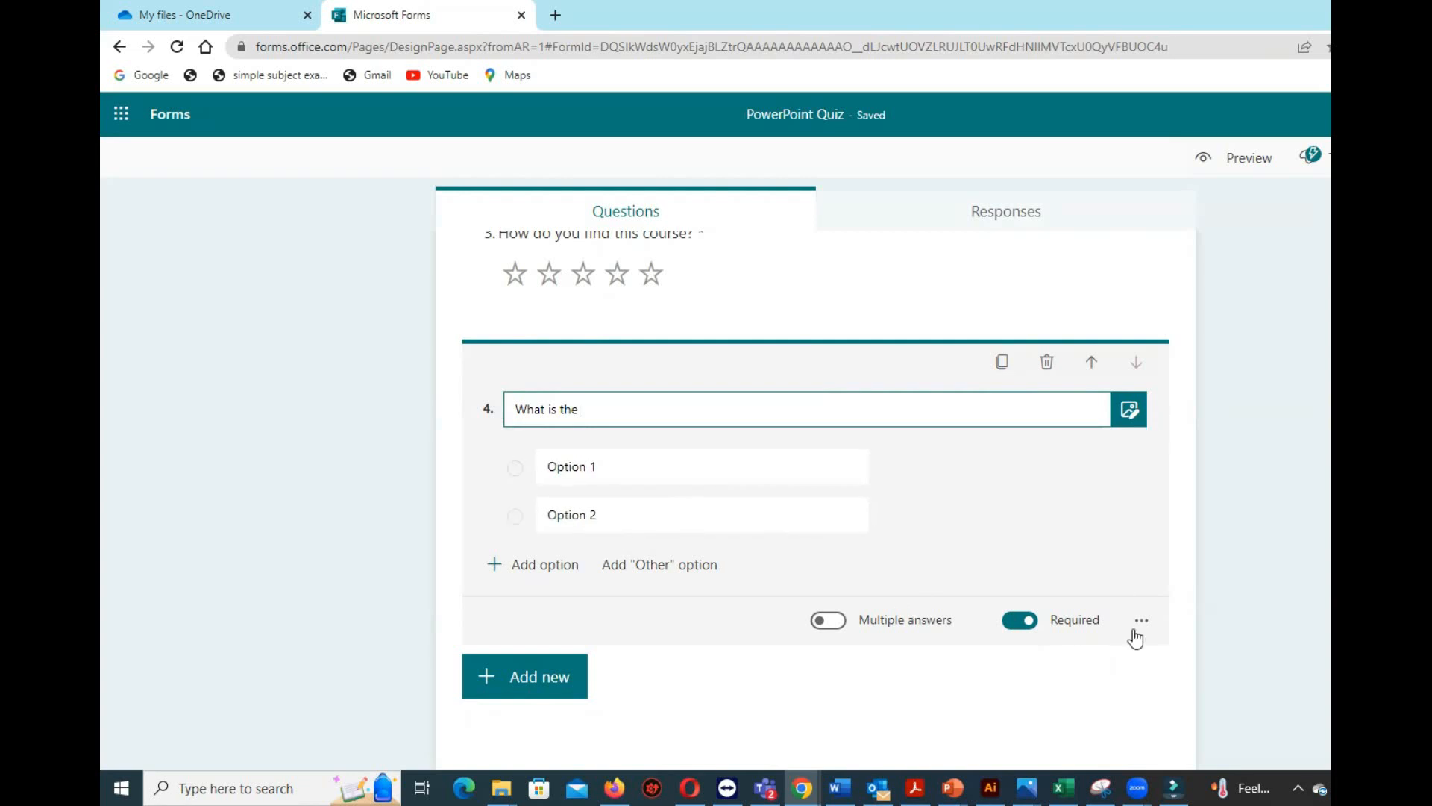
{"action": "left_click", "coordinate": [1047, 365]}
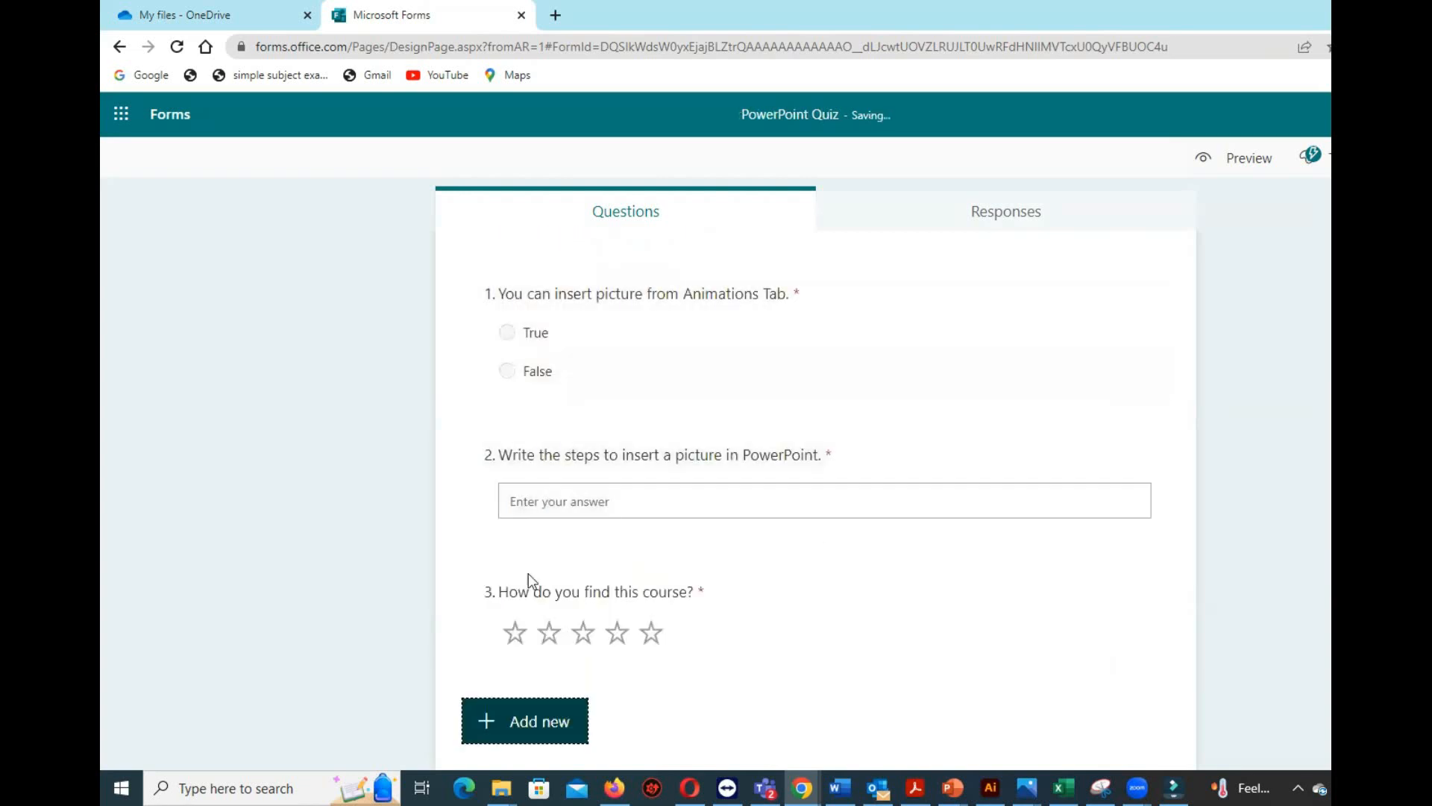
Add a text question as question 4 reading "What is the steps to set timings for animation in PowerPoint.".
{"action": "left_click", "coordinate": [555, 708]}
{"action": "left_click", "coordinate": [702, 724]}
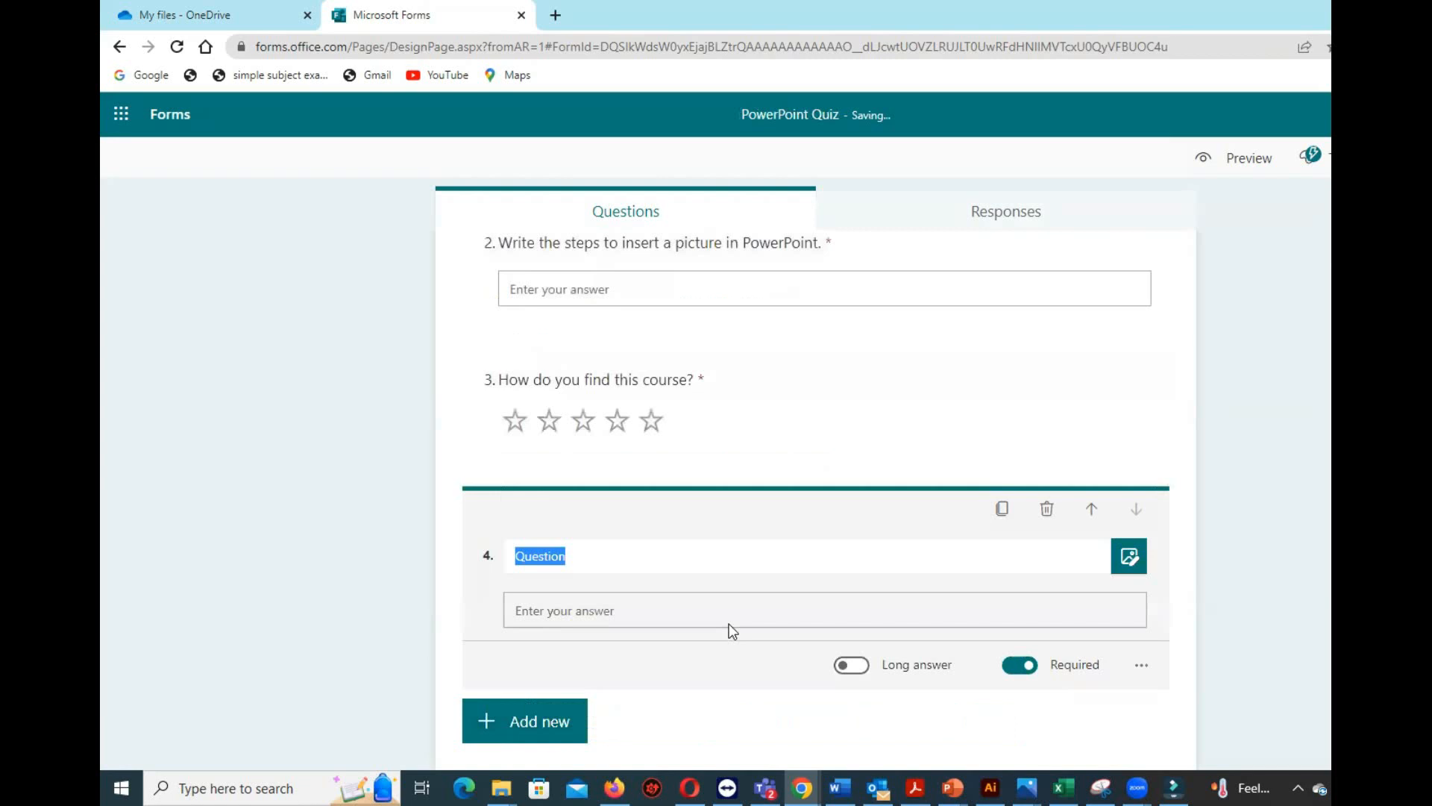
{"action": "type", "text": "What is the"}
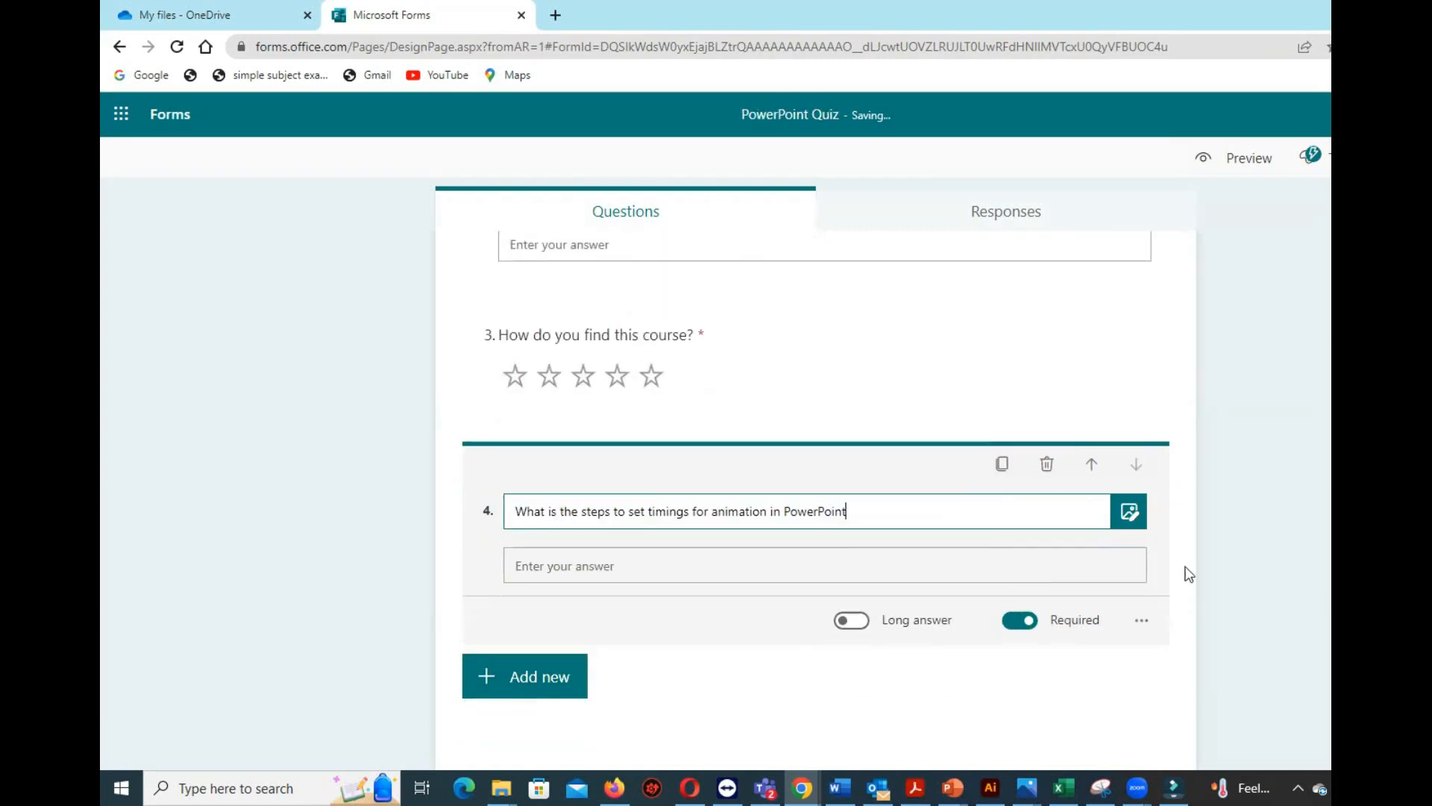
{"action": "type", "text": "."}
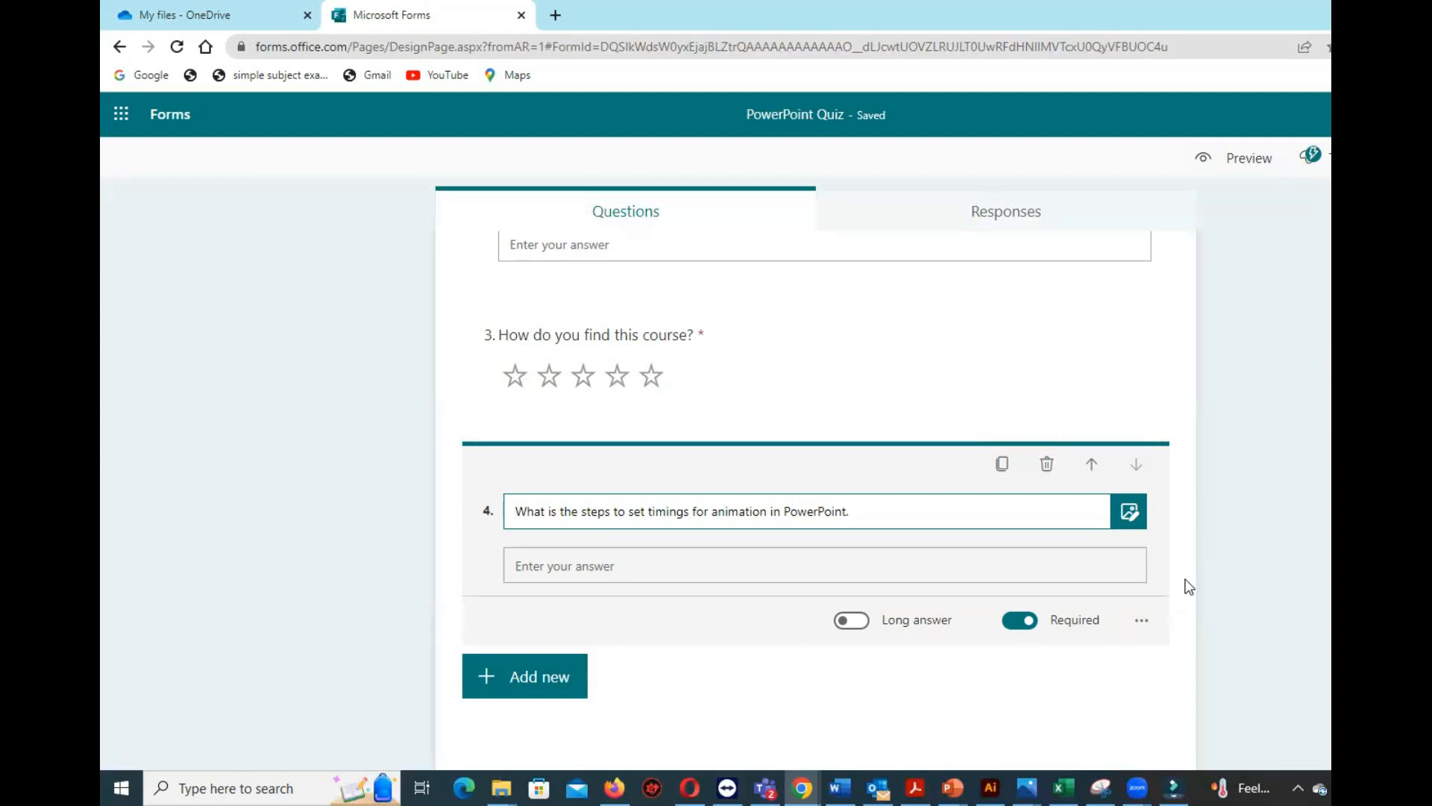
Review the whole quiz, from its title through all four questions.
{"action": "scroll", "coordinate": [1255, 562], "scroll_direction": "up", "scroll_amount": 5}
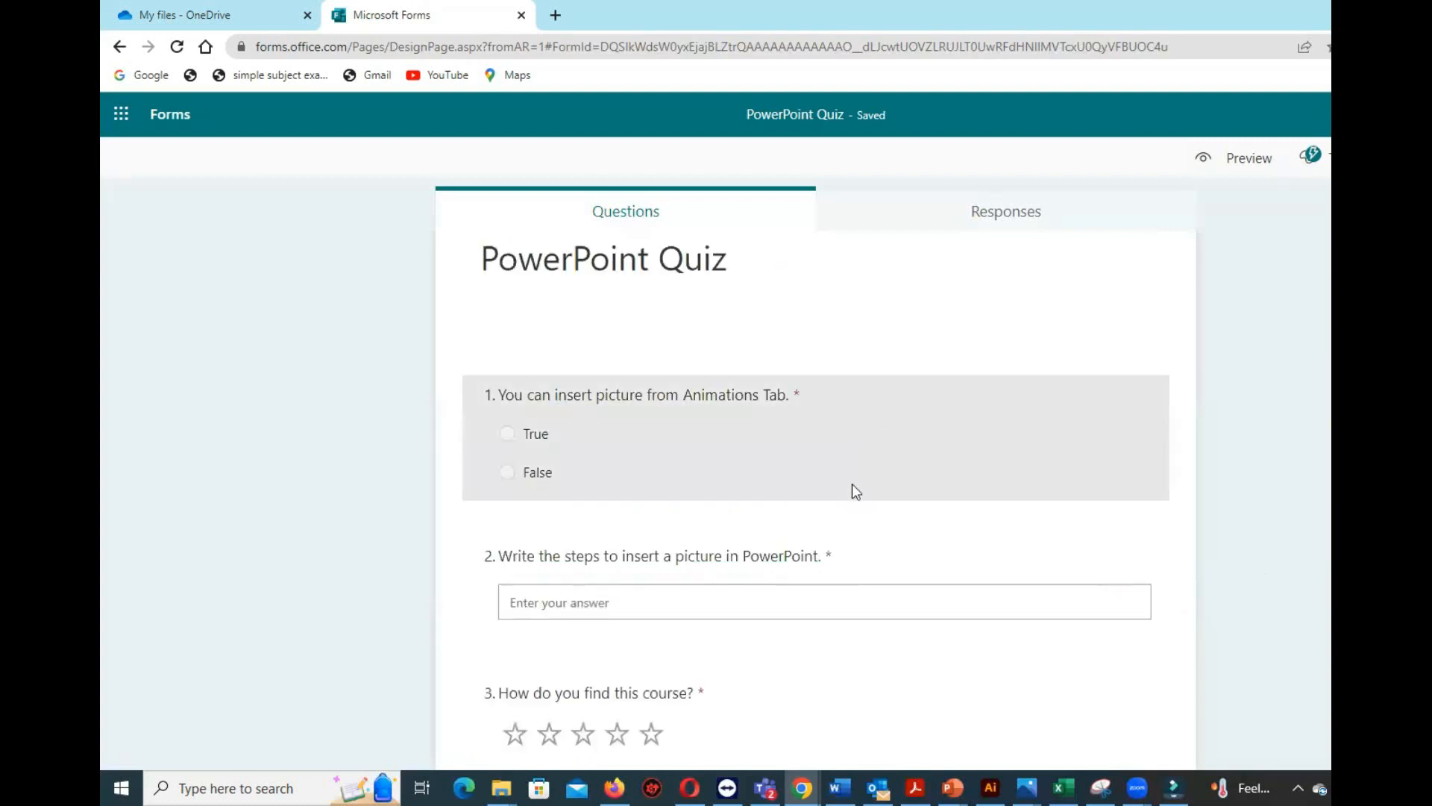
{"action": "scroll", "coordinate": [1147, 513], "scroll_direction": "down", "scroll_amount": 2}
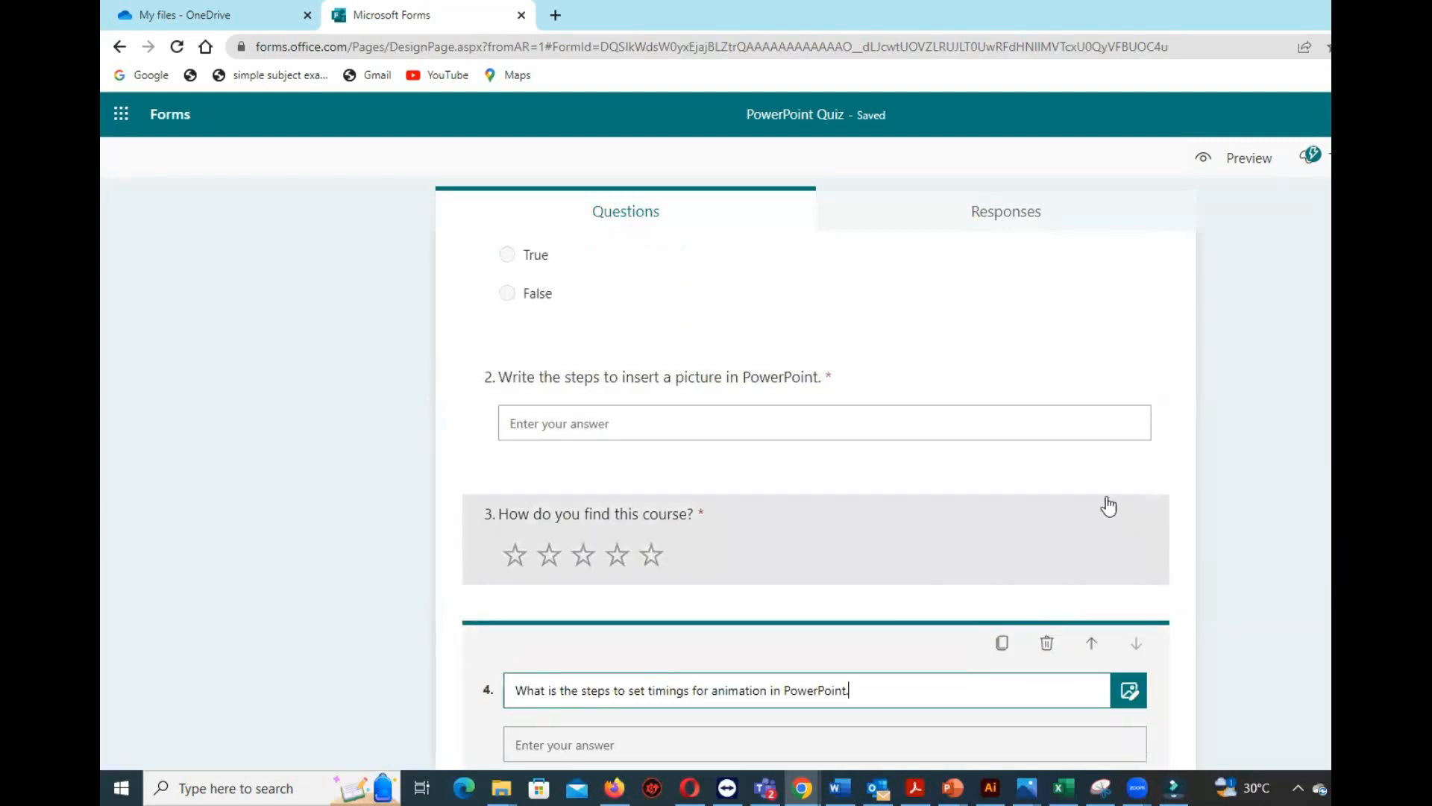
{"action": "scroll", "coordinate": [1109, 507], "scroll_direction": "up", "scroll_amount": 2}
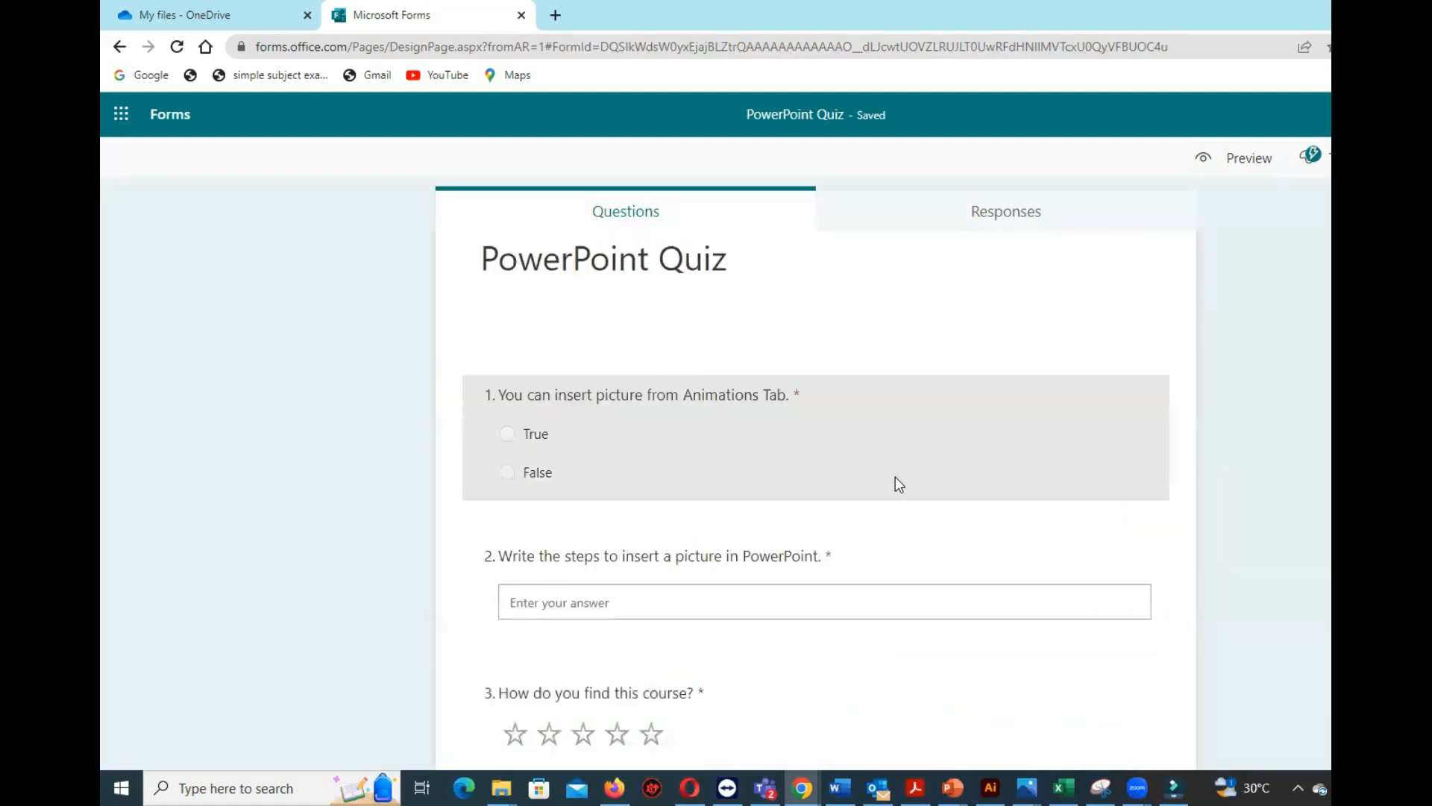
{"action": "scroll", "coordinate": [895, 477], "scroll_direction": "down", "scroll_amount": 2}
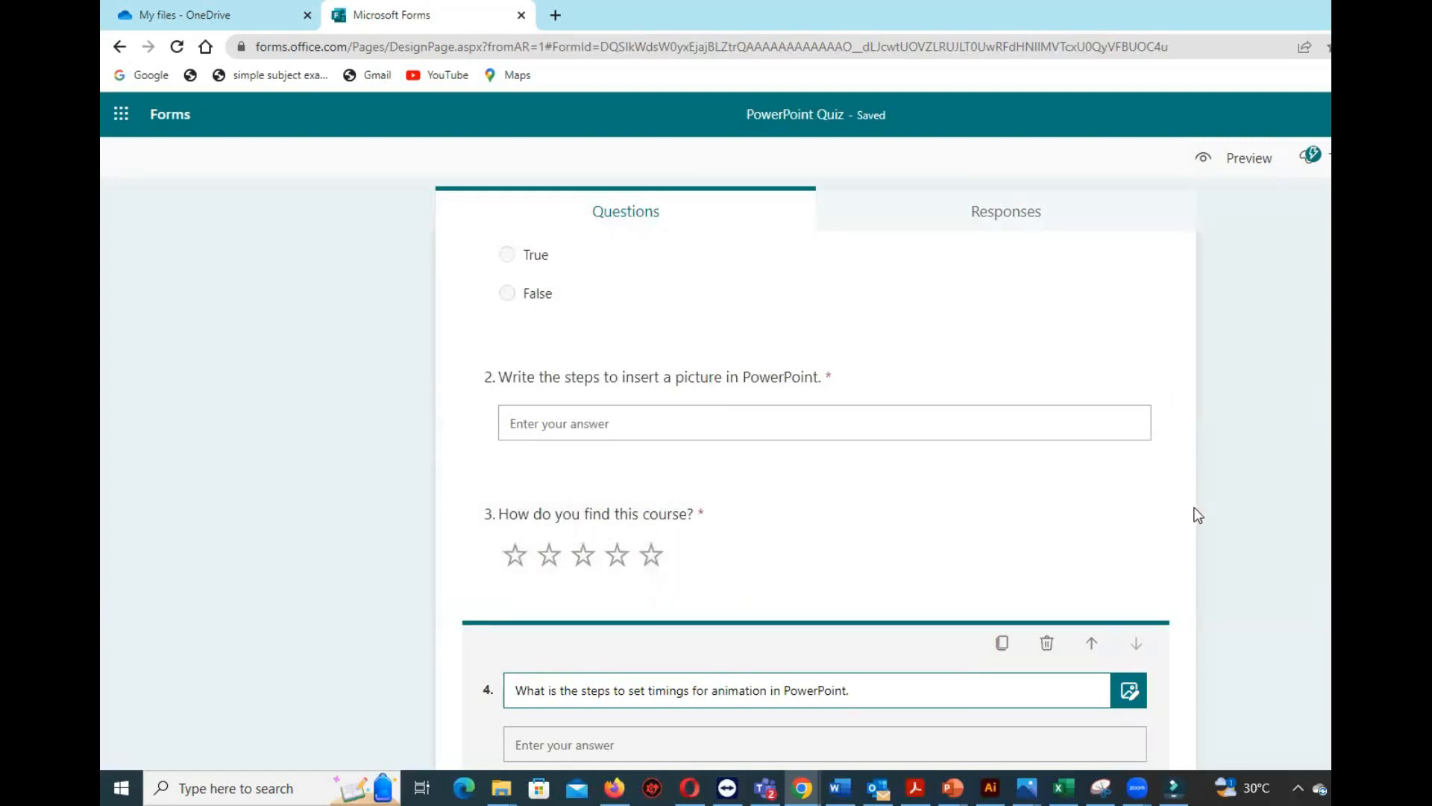
{"action": "scroll", "coordinate": [1197, 514], "scroll_direction": "up", "scroll_amount": 2}
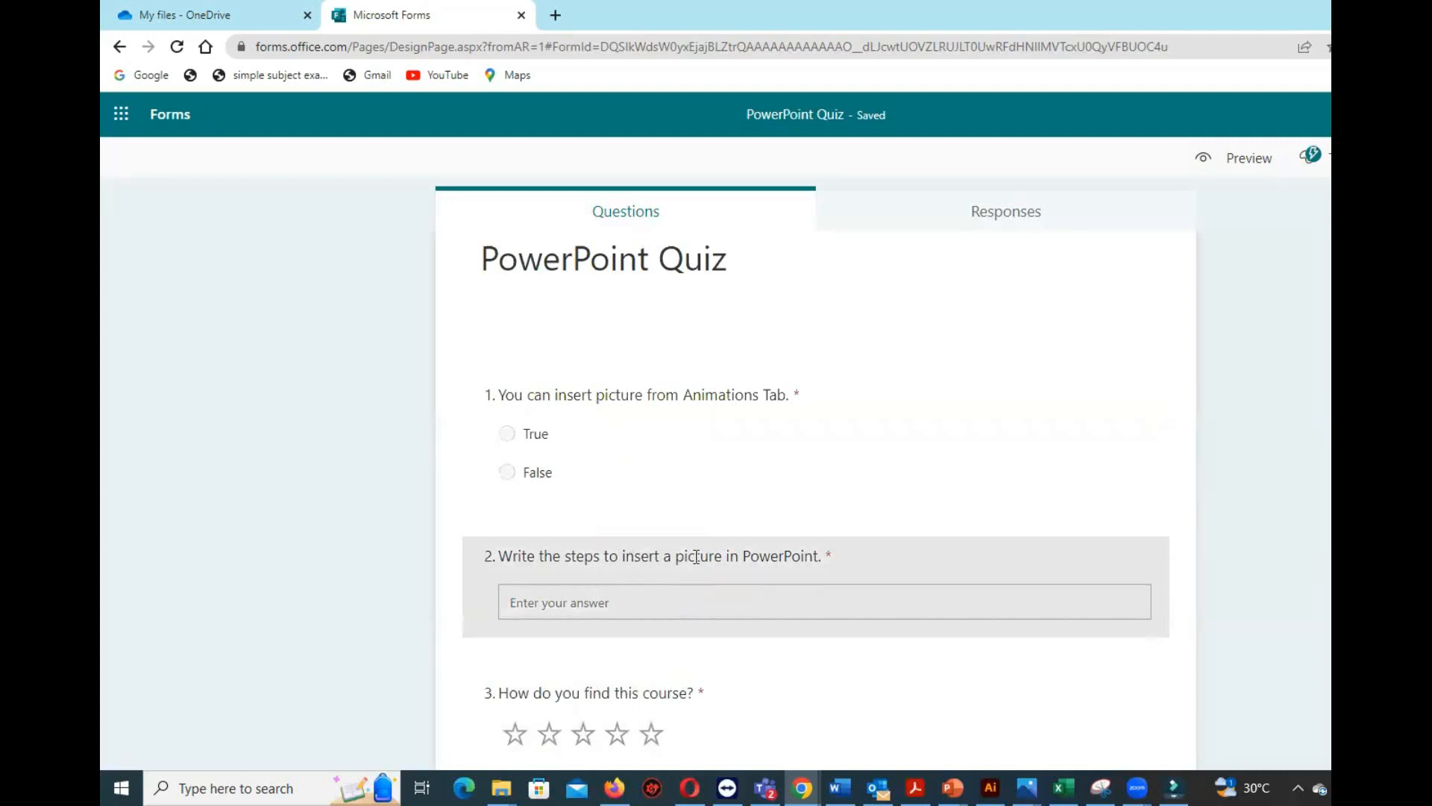
{"action": "scroll", "coordinate": [687, 553], "scroll_direction": "down", "scroll_amount": 1}
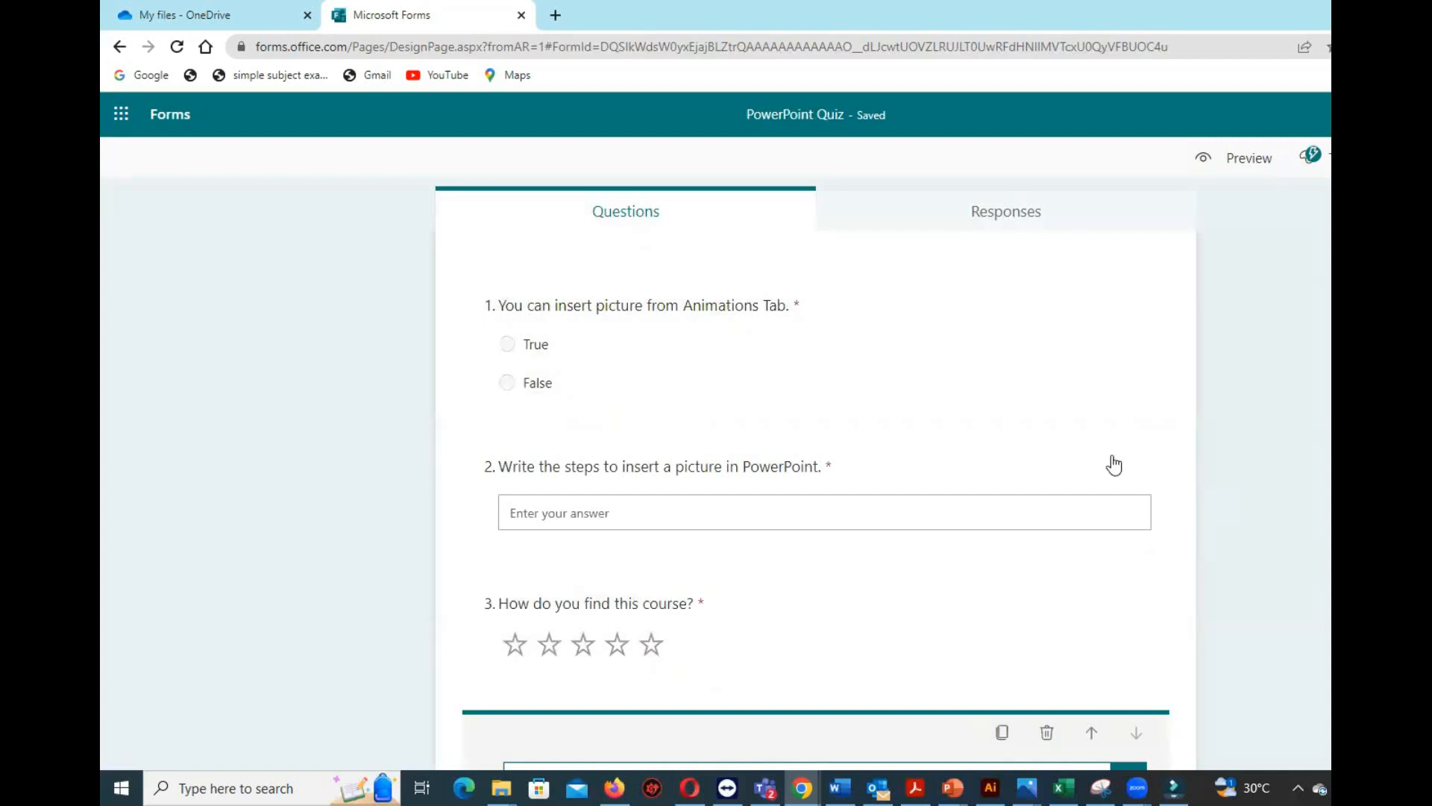
{"action": "scroll", "coordinate": [1119, 464], "scroll_direction": "down", "scroll_amount": 2}
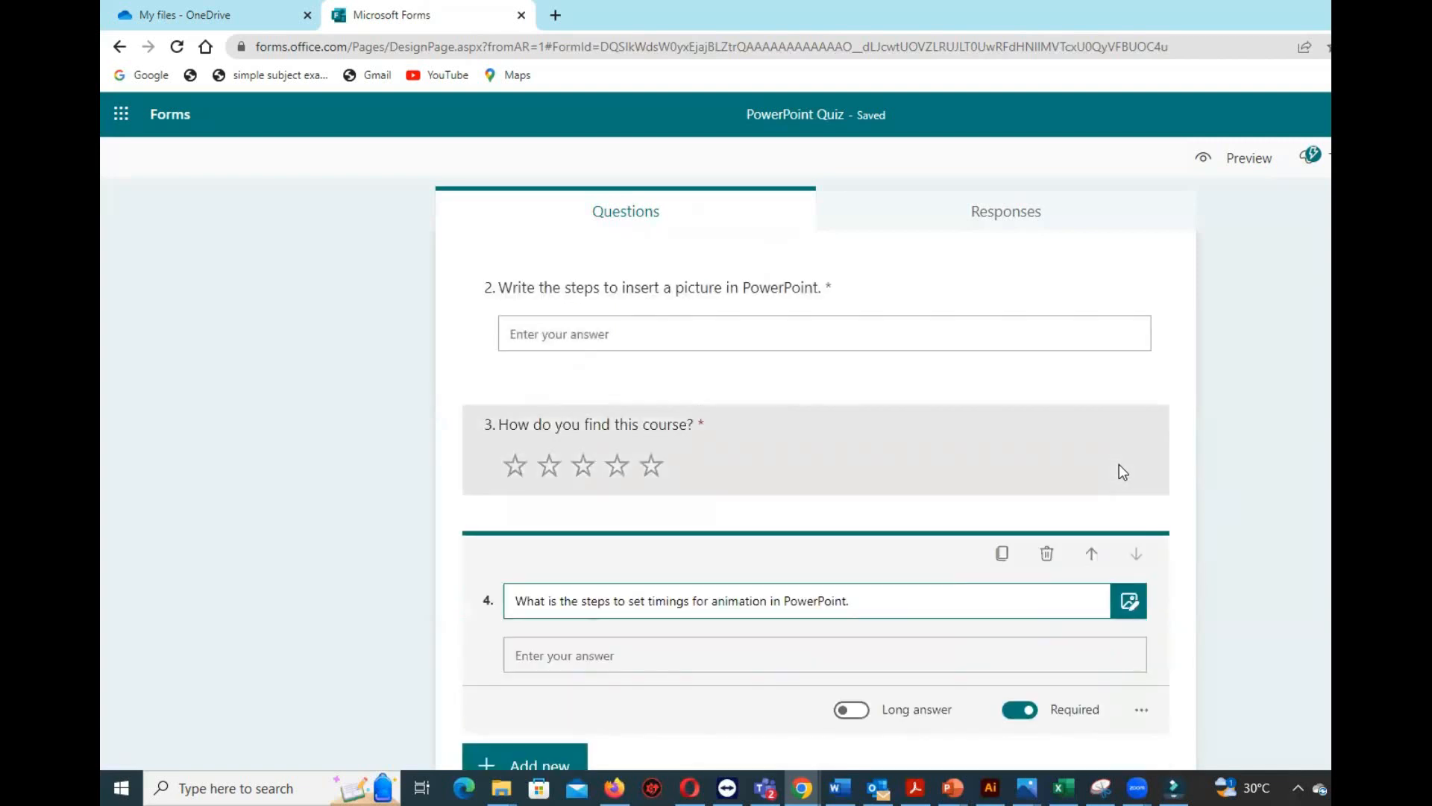
{"action": "scroll", "coordinate": [1119, 464], "scroll_direction": "down", "scroll_amount": 1}
{"action": "scroll", "coordinate": [1119, 464], "scroll_direction": "up", "scroll_amount": 5}
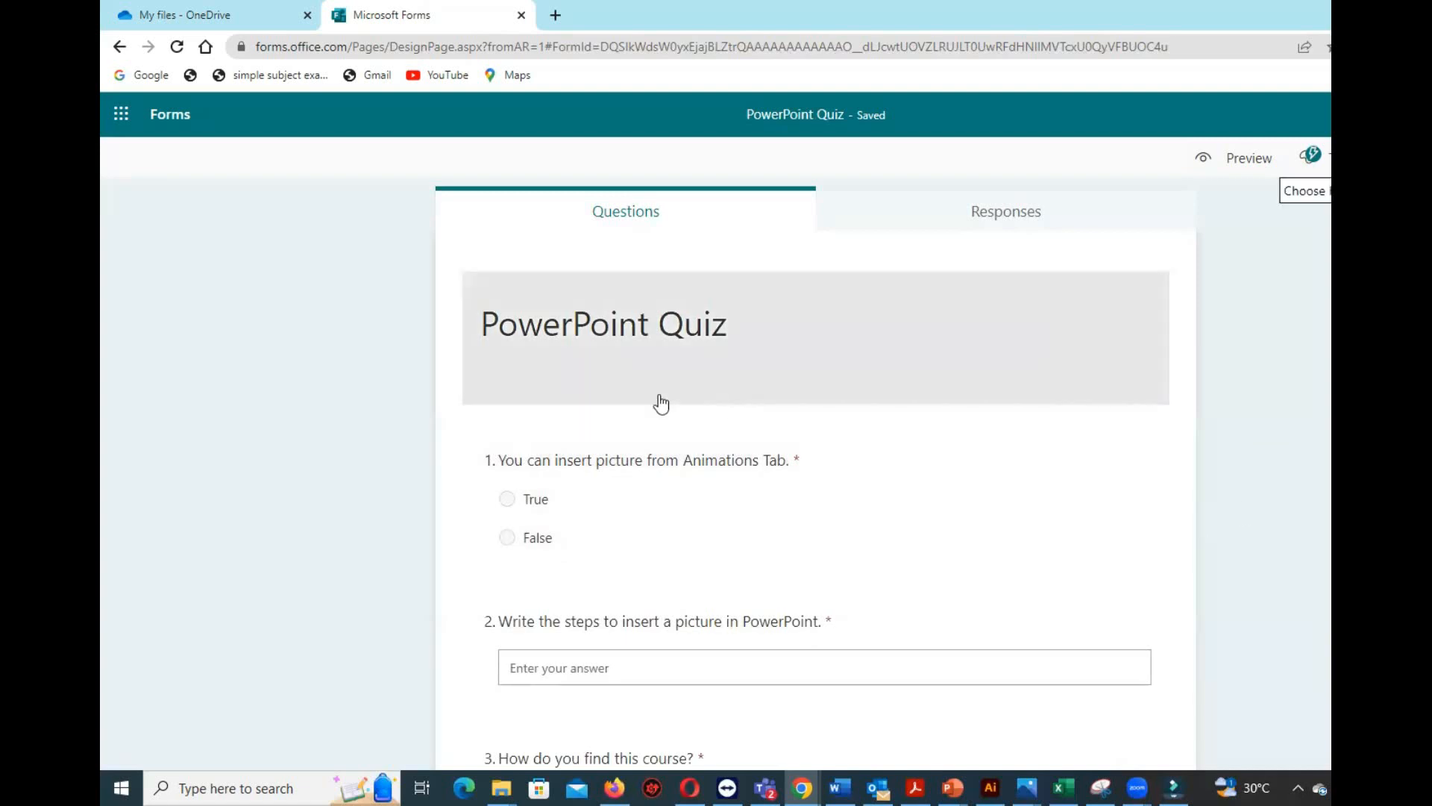
{"action": "scroll", "coordinate": [825, 409], "scroll_direction": "down", "scroll_amount": 5}
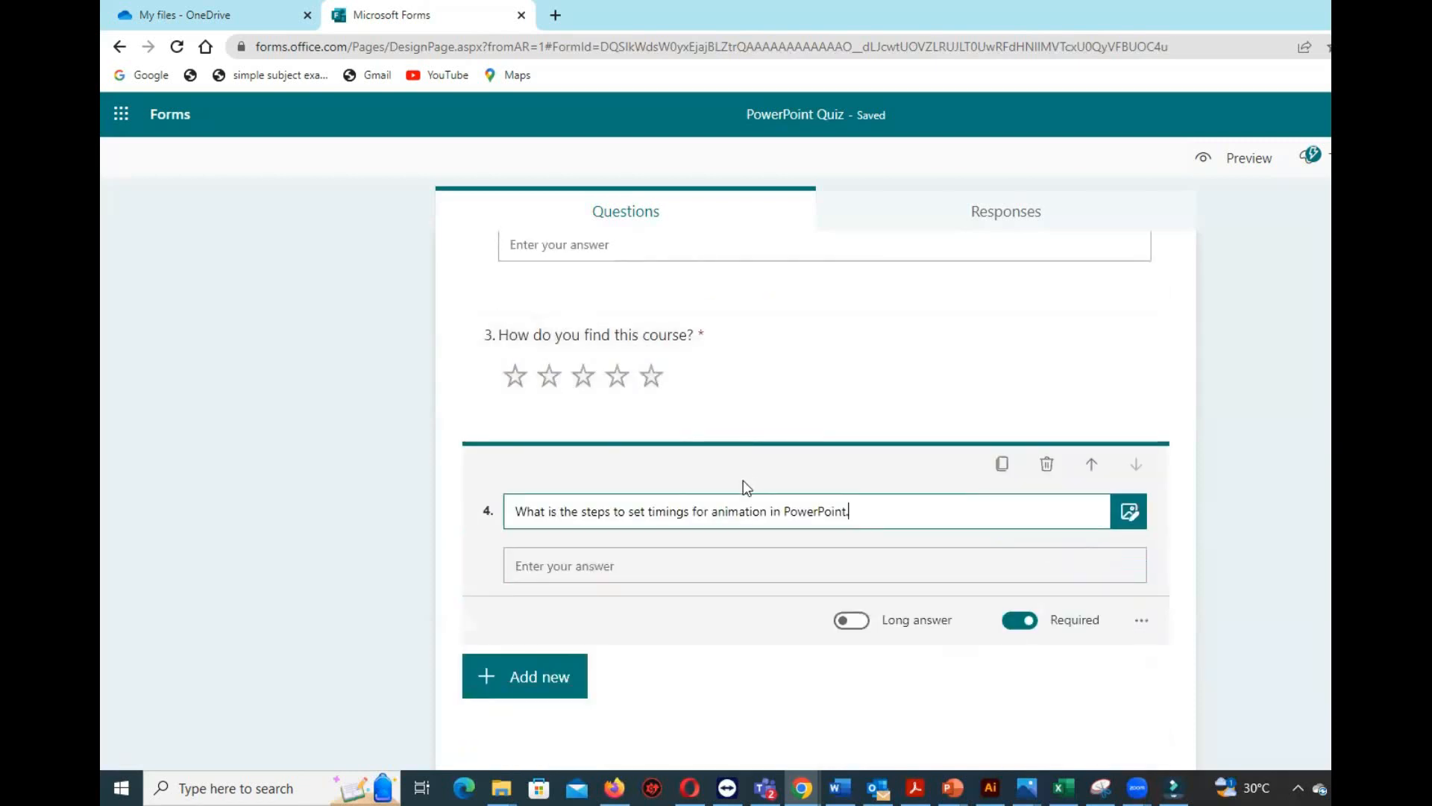
Open the quiz's sending options and copy its response link as a shortened URL.
{"action": "left_click", "coordinate": [1289, 458]}
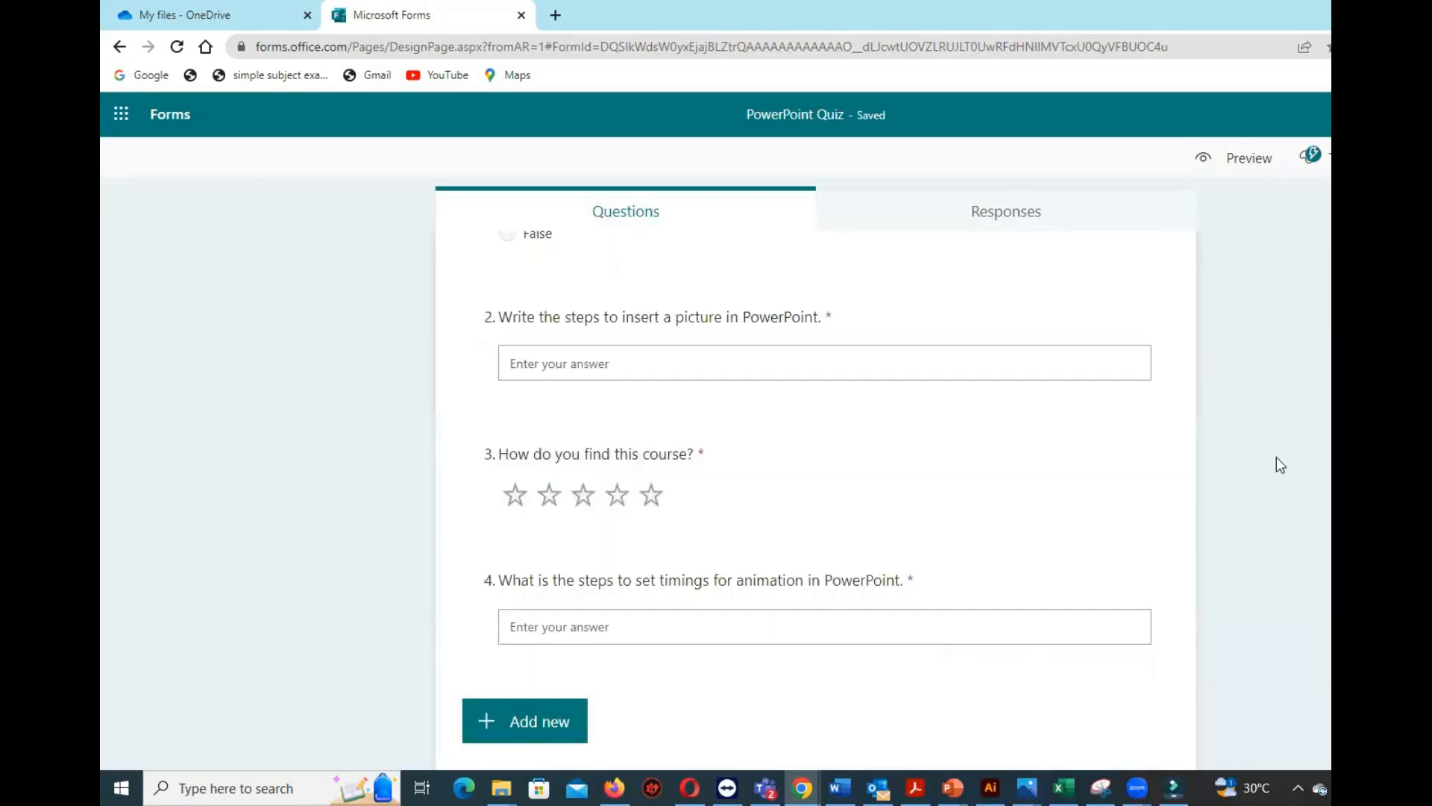
{"action": "scroll", "coordinate": [1268, 440], "scroll_direction": "up", "scroll_amount": 5}
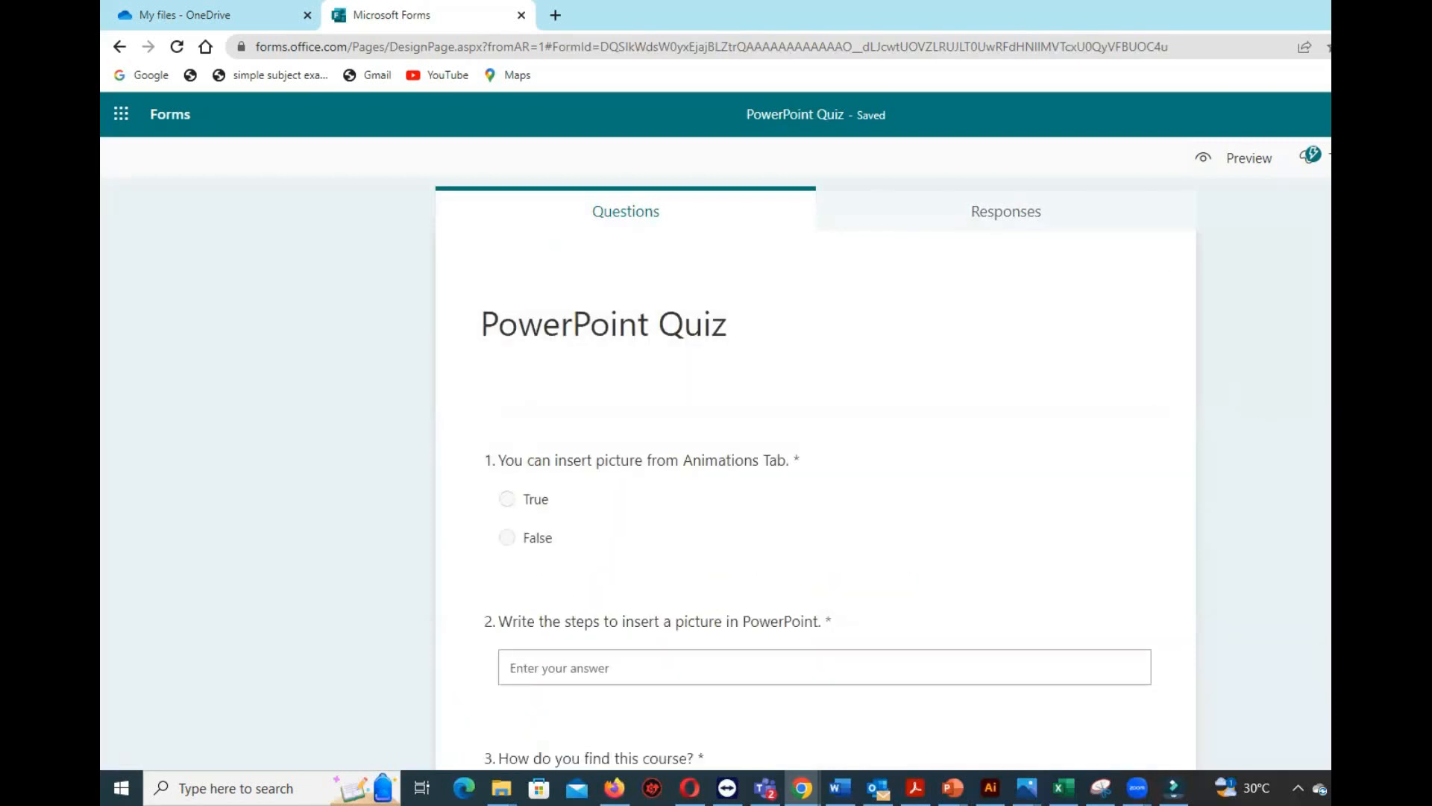
{"action": "left_click", "coordinate": [1311, 155]}
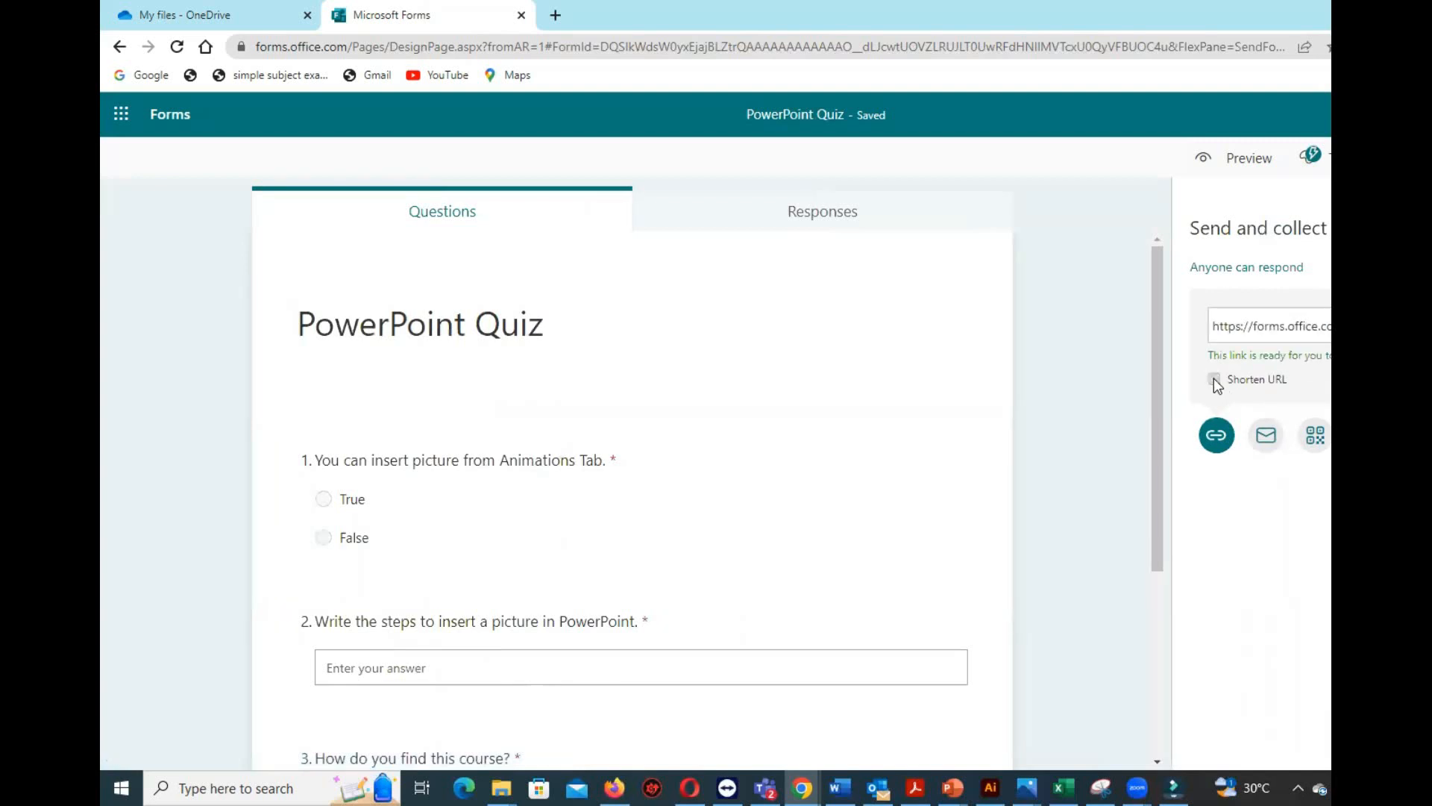
{"action": "left_click", "coordinate": [1214, 379]}
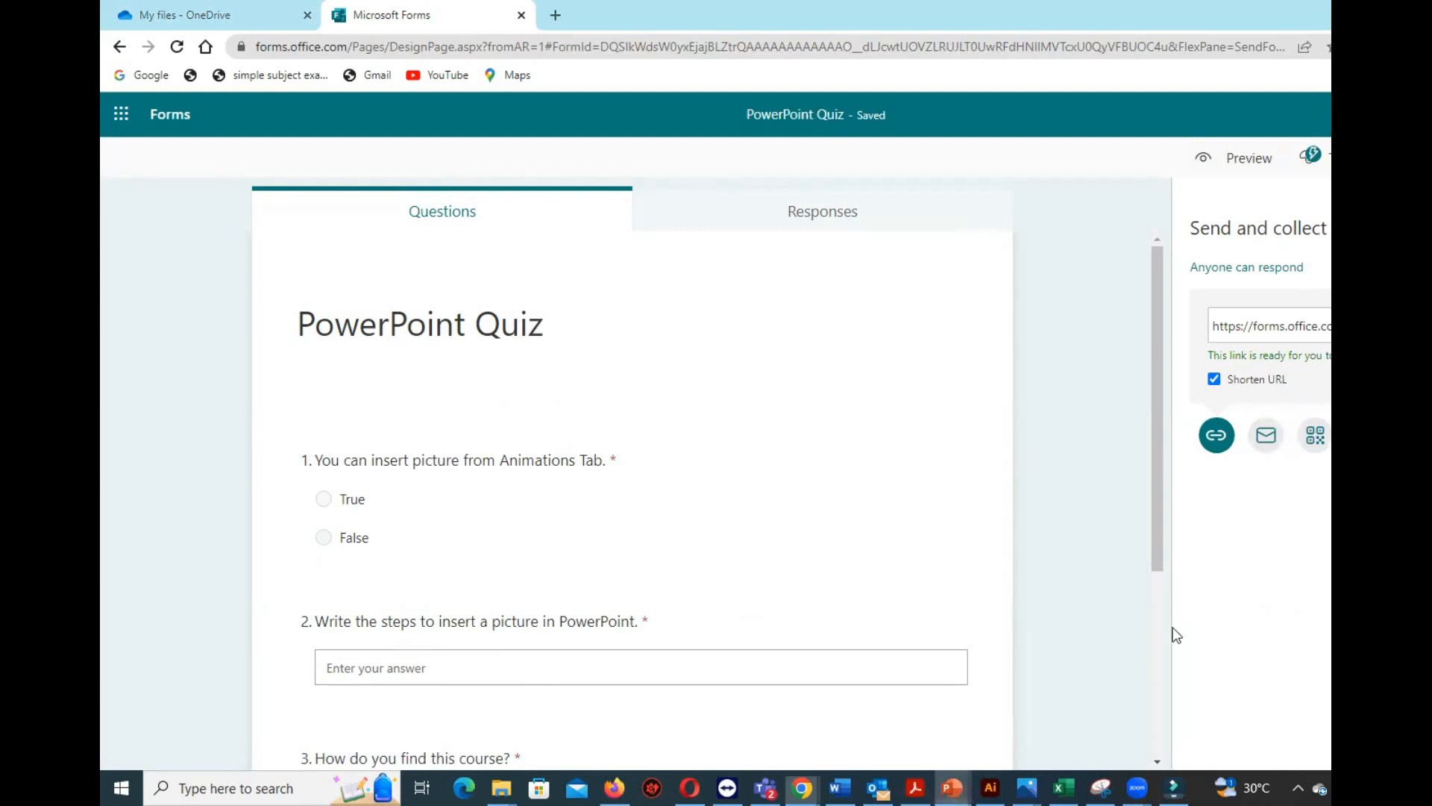
Switch to the blank presentation Presentation1 in PowerPoint and open the gallery of shapes to insert.
{"action": "mouse_move", "coordinate": [951, 787]}
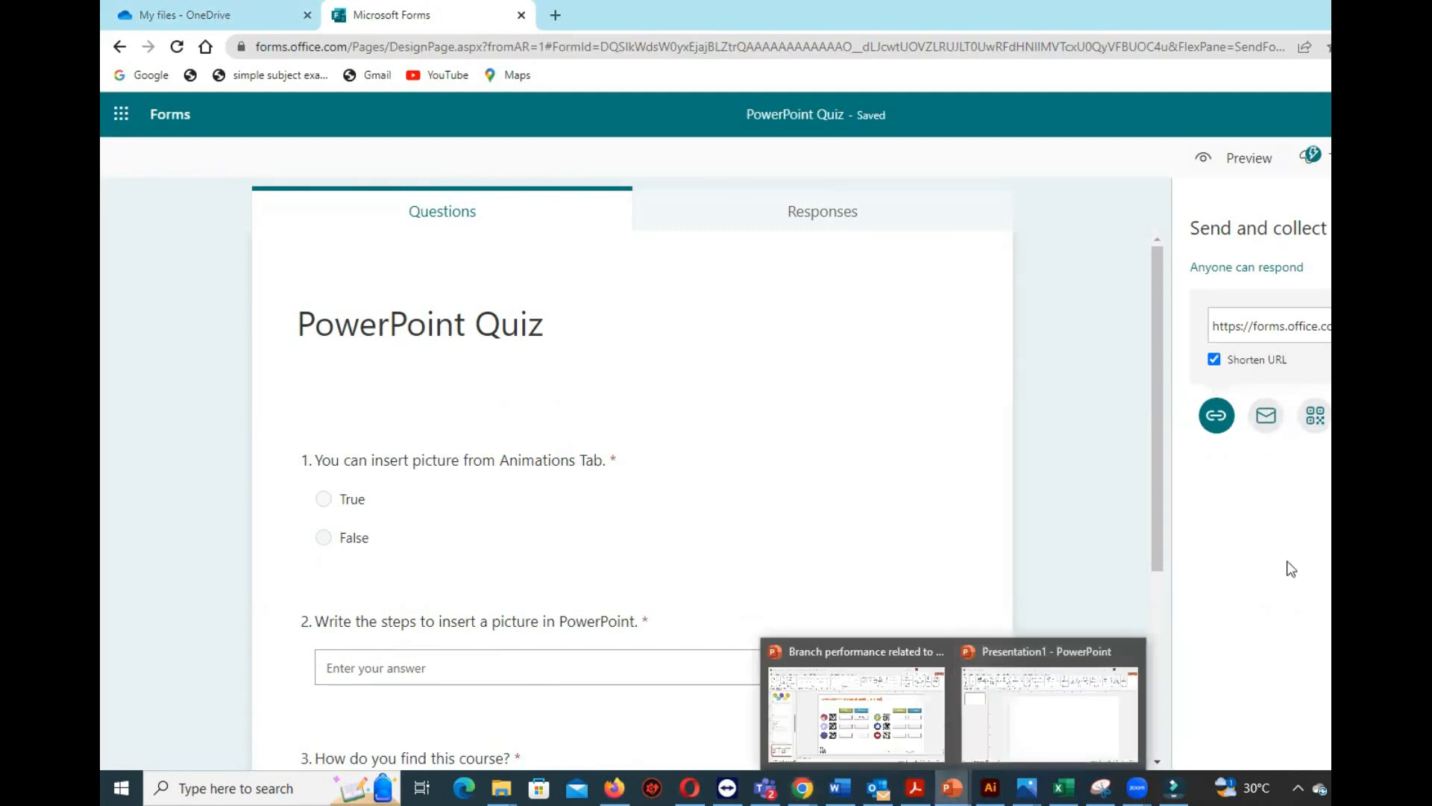
{"action": "left_click", "coordinate": [1055, 712]}
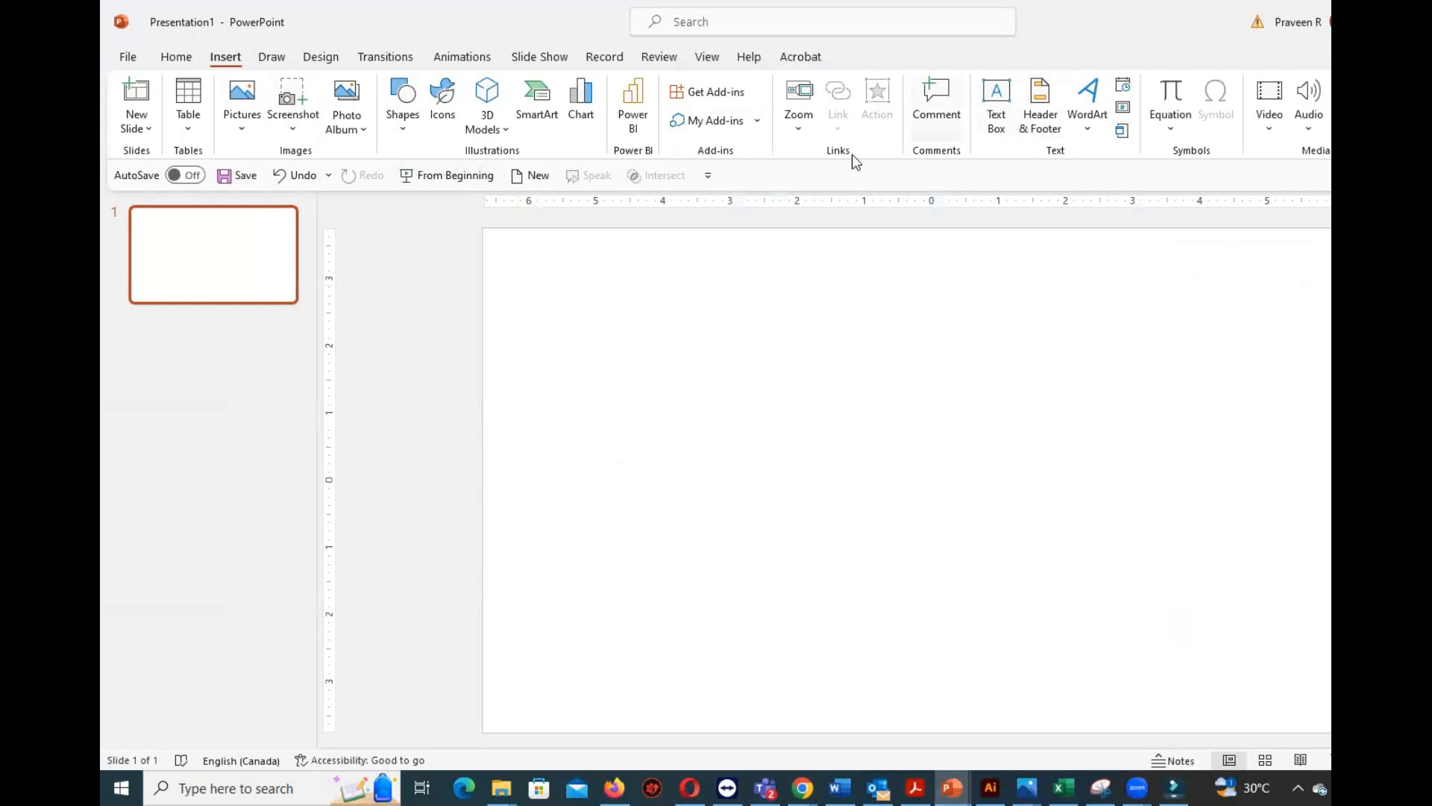
{"action": "left_click", "coordinate": [390, 121]}
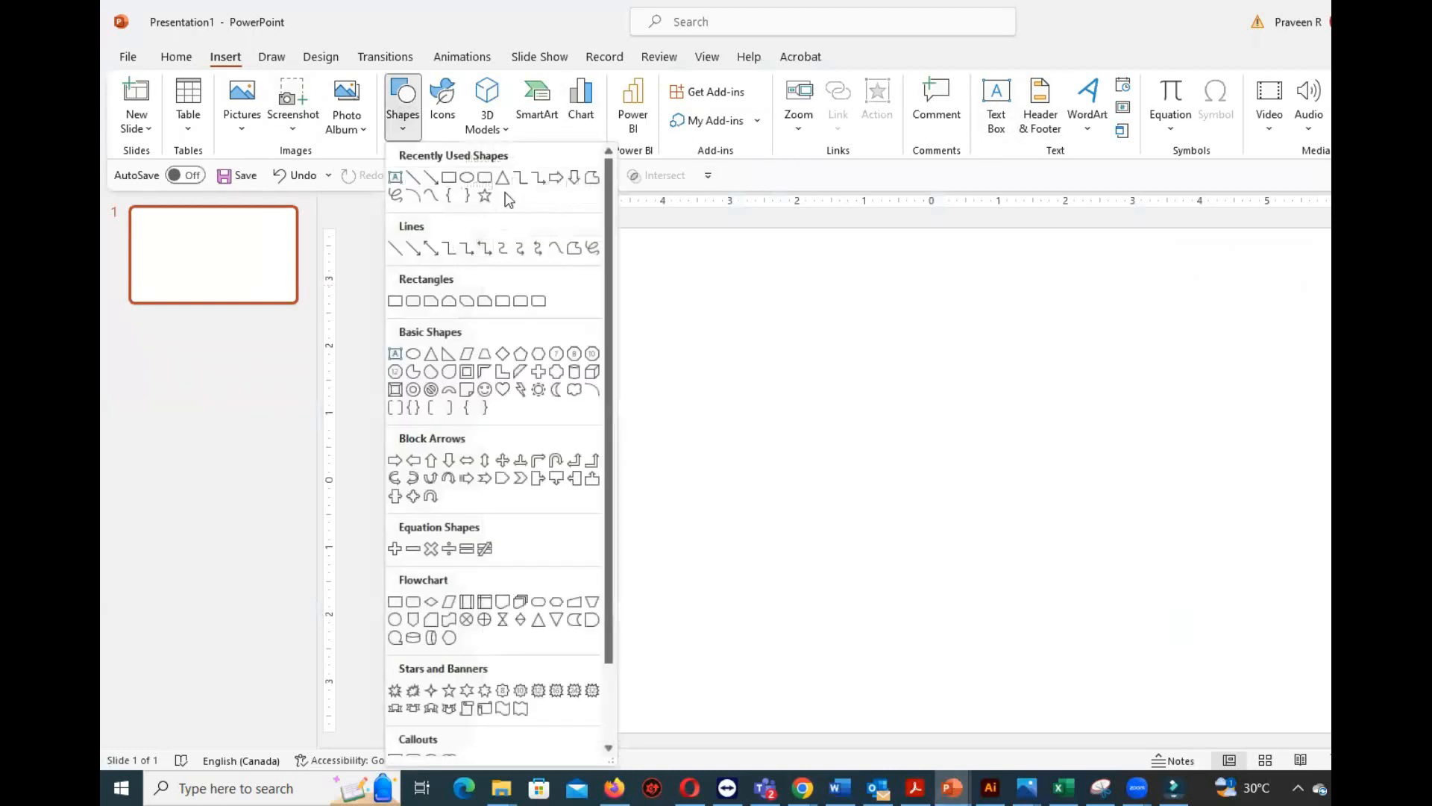